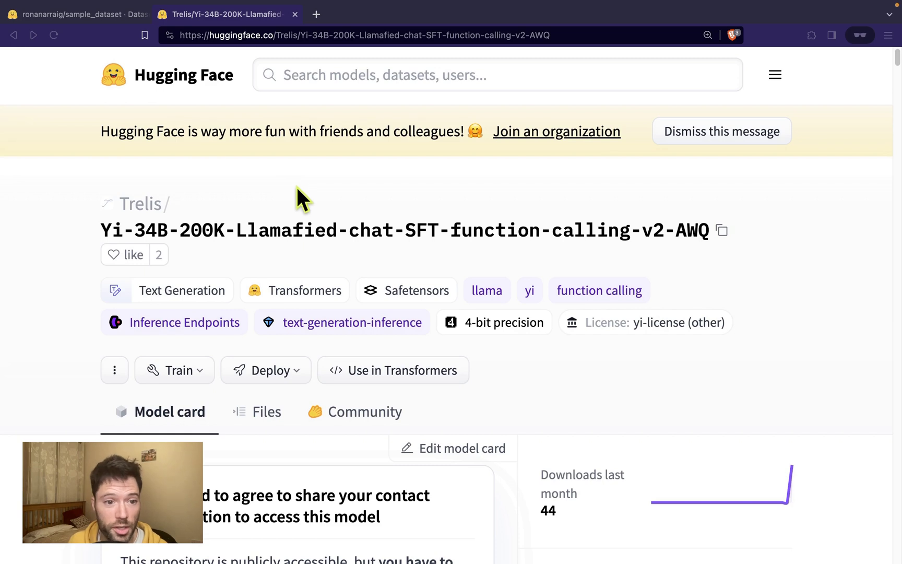
Scroll the Trelis Yi-34B-200K-Llamafied-chat-SFT-function-calling-v2-AWQ gated model page on Hugging Face.
scroll(288, 187, down, 1)
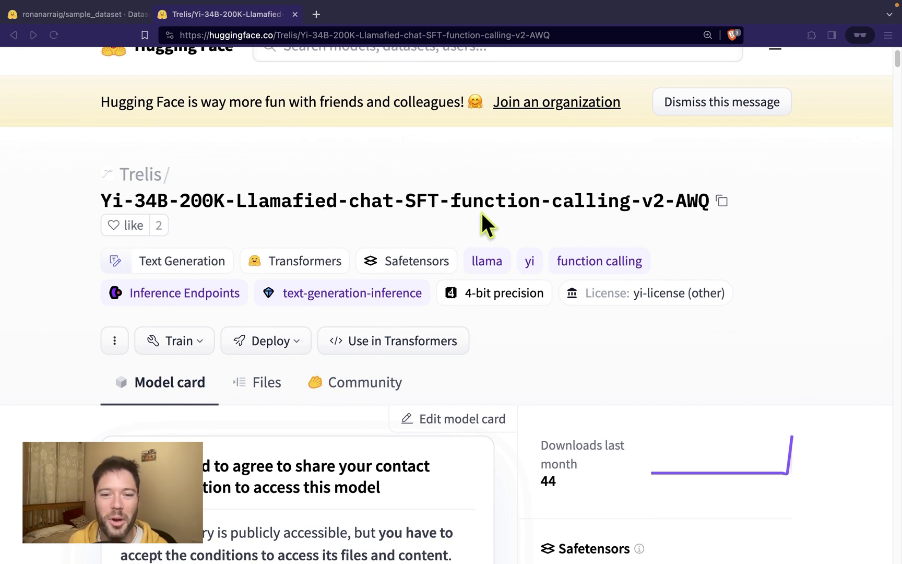
Follow the model card's license 'here' link to the €99.99 Stripe checkout.
scroll(440, 214, down, 5)
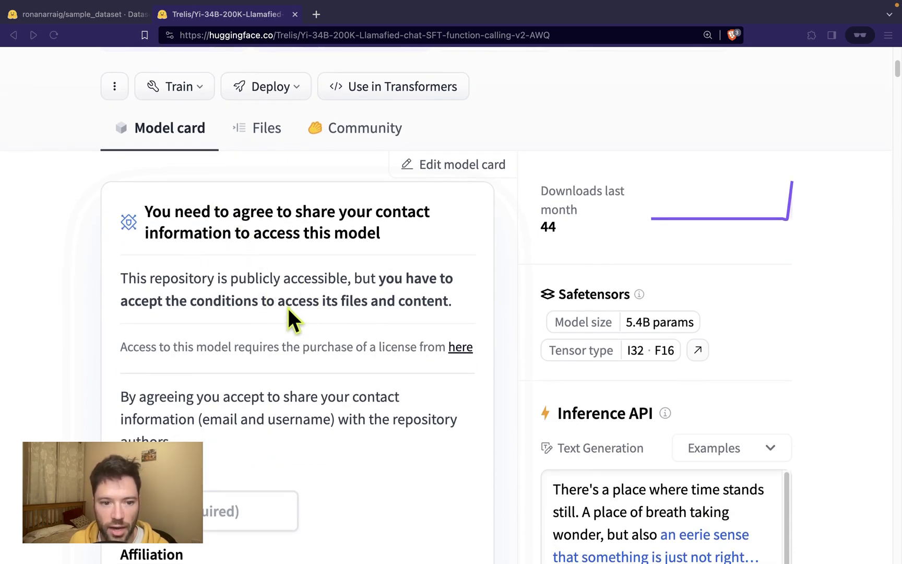
click(459, 348)
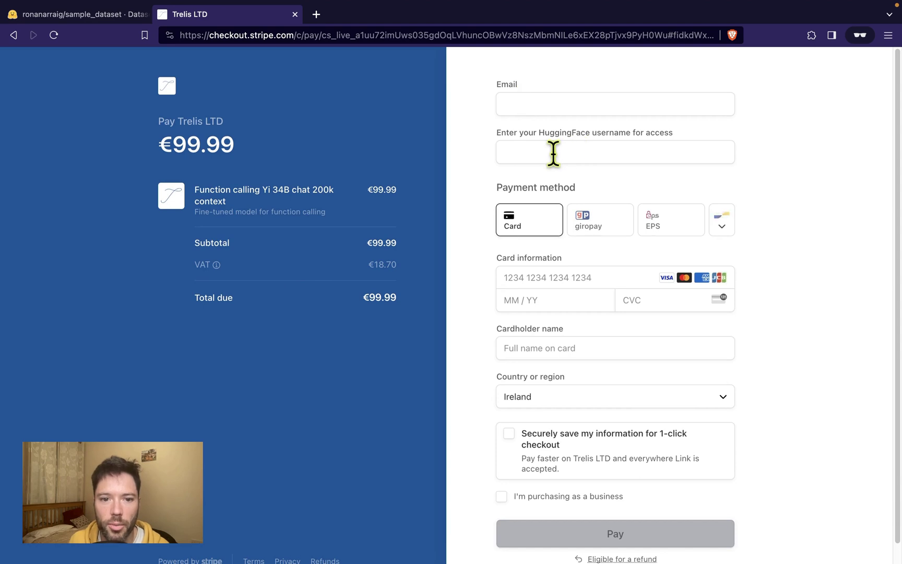
Check the checkout's HuggingFace username field, then return to the dataset tab.
click(531, 152)
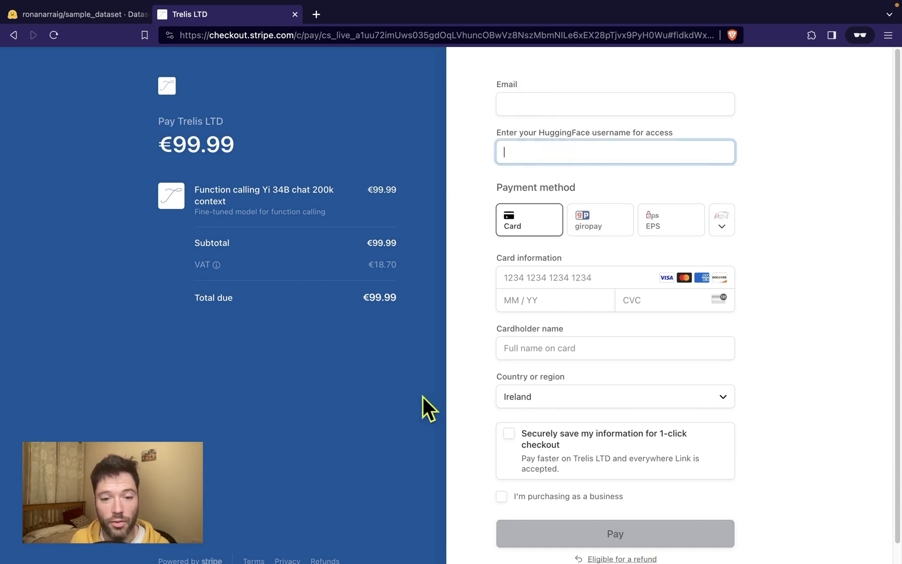
click(91, 15)
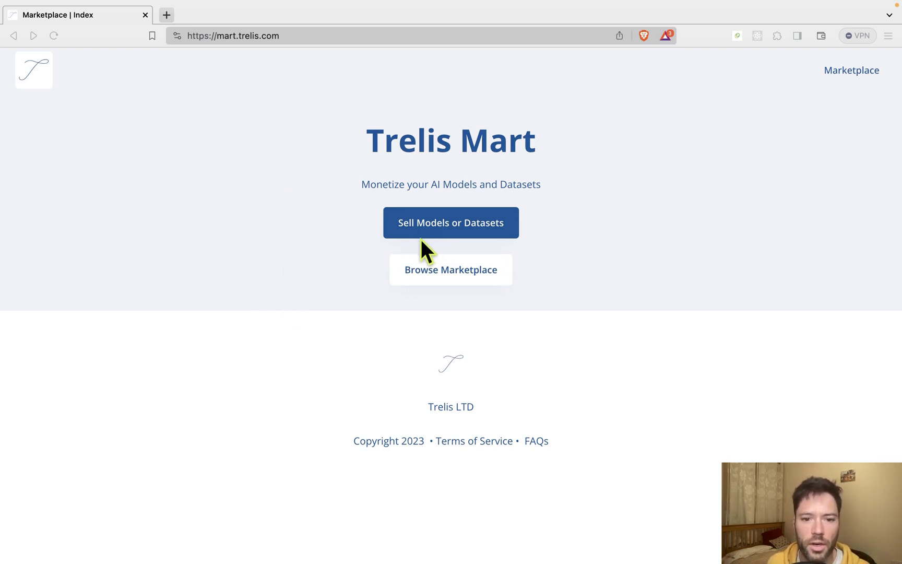
Choose to sell models or datasets and log in as a seller with email.
click(447, 222)
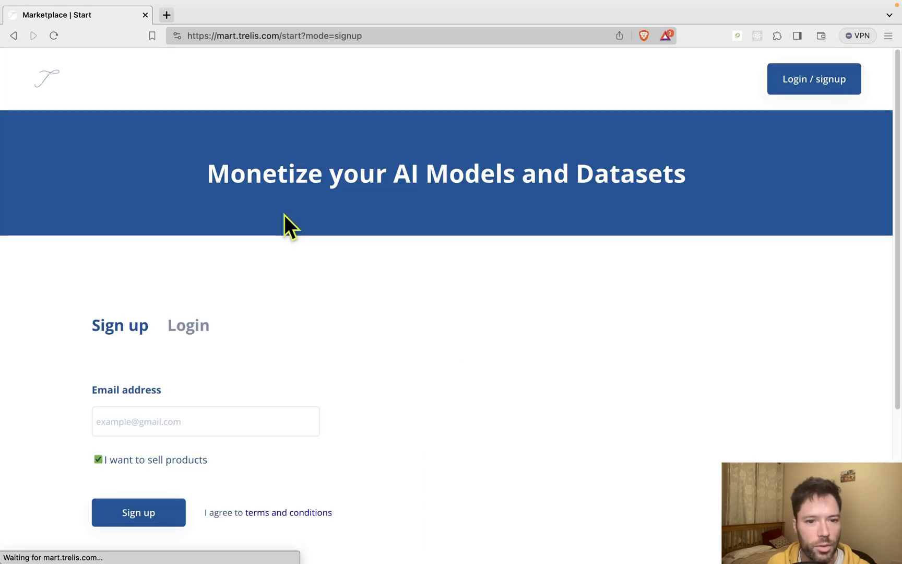
scroll(198, 282, down, 5)
click(137, 203)
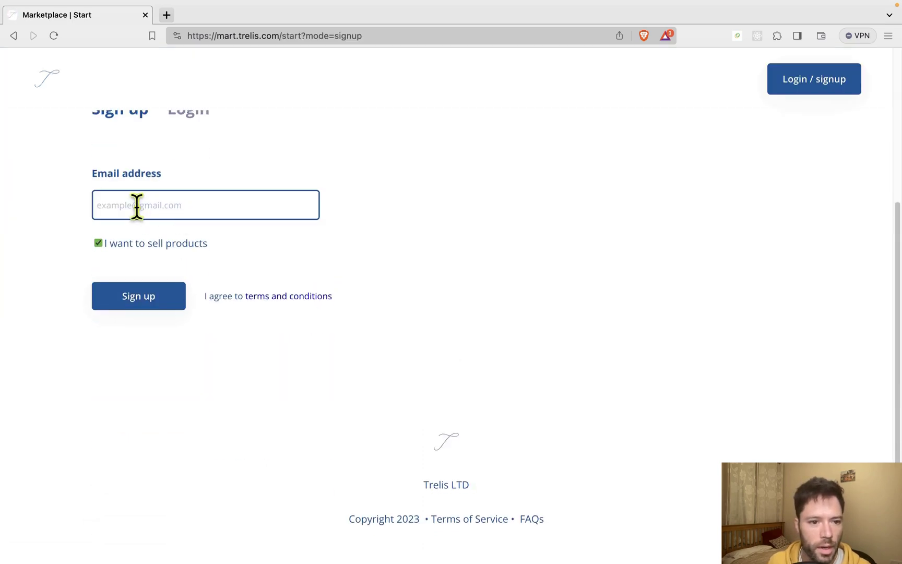
scroll(235, 198, up, 1)
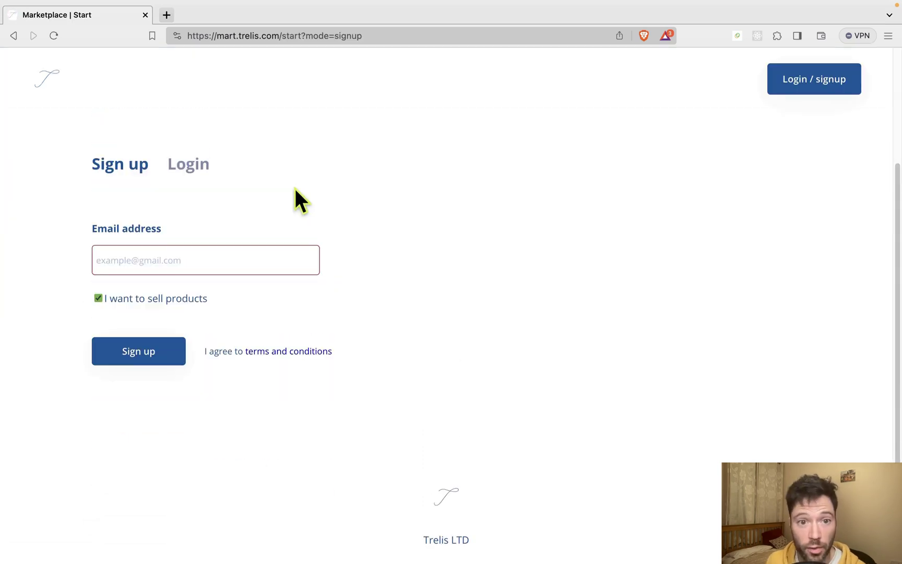
click(185, 173)
click(167, 244)
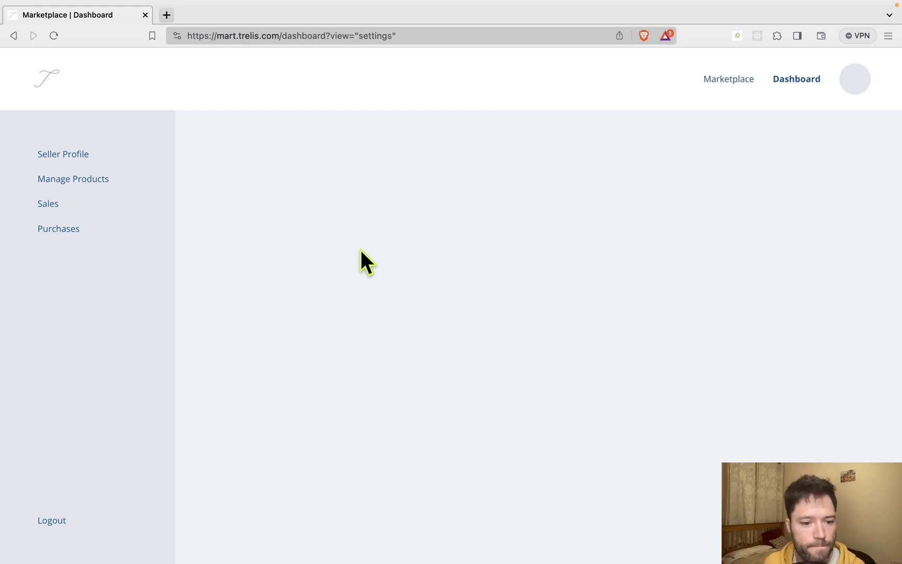
Open the Seller Profile form and enter 'My Sample Organisation' as the organisation name.
click(79, 188)
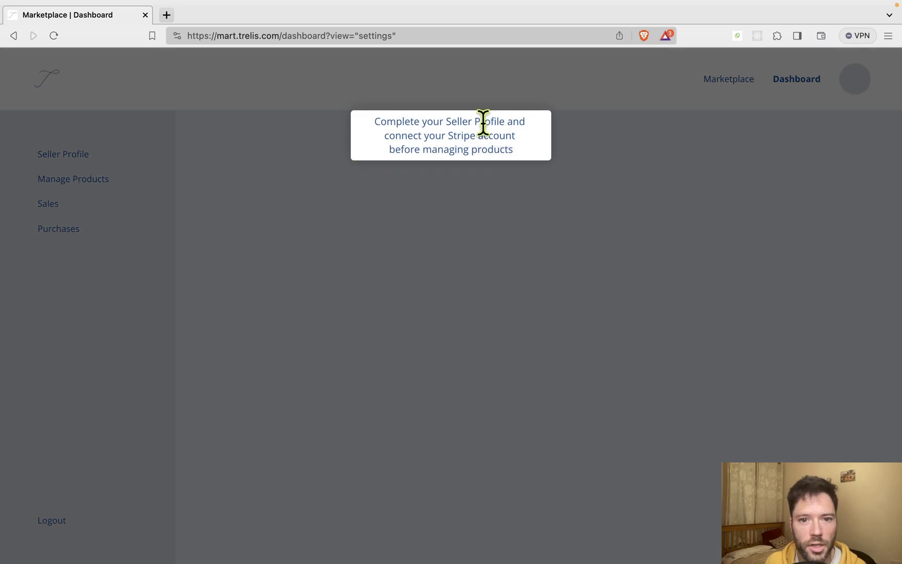
click(421, 254)
click(62, 152)
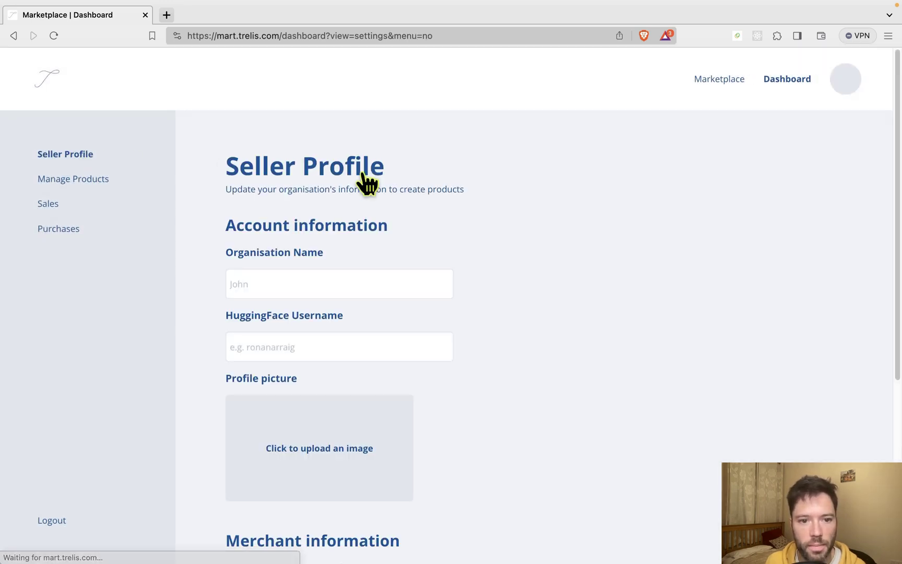
click(282, 259)
scroll(482, 266, down, 5)
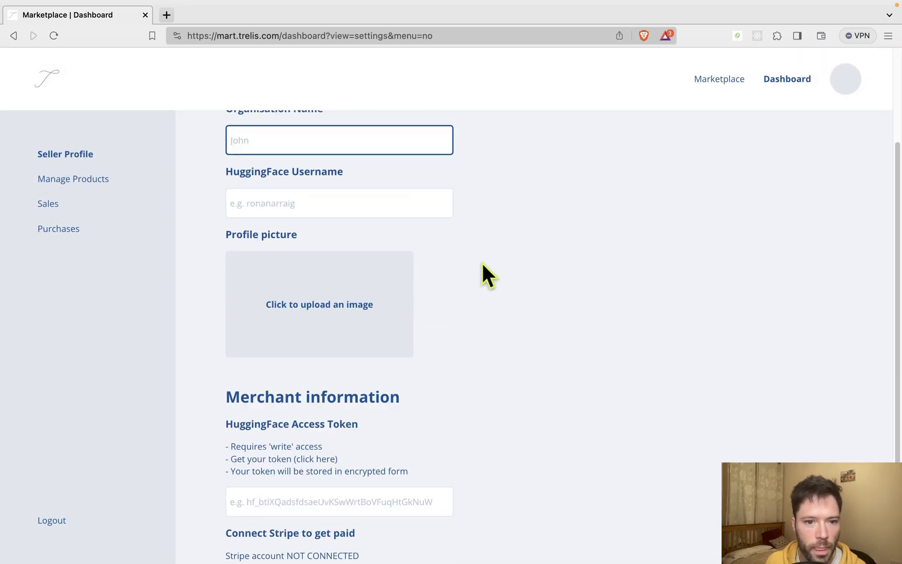
scroll(516, 257, up, 1)
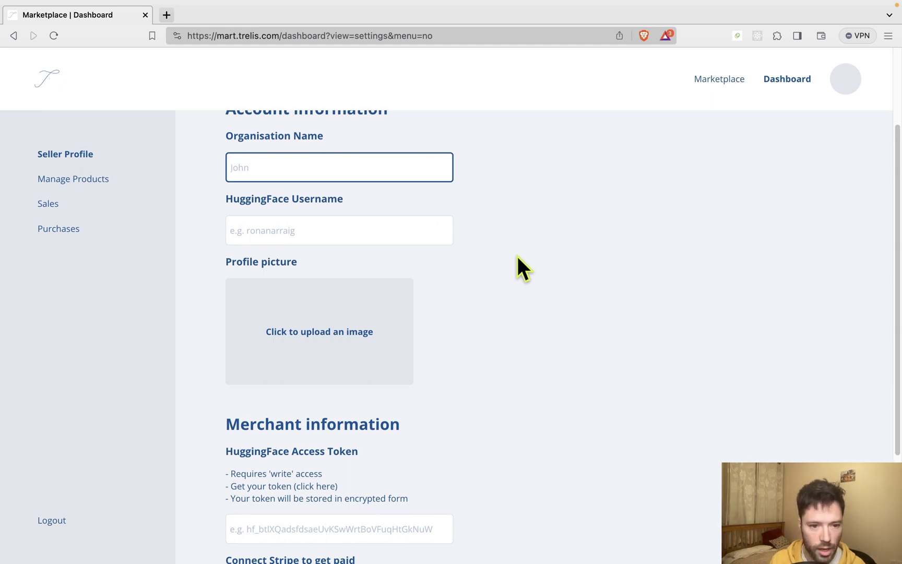
text(My Sam)
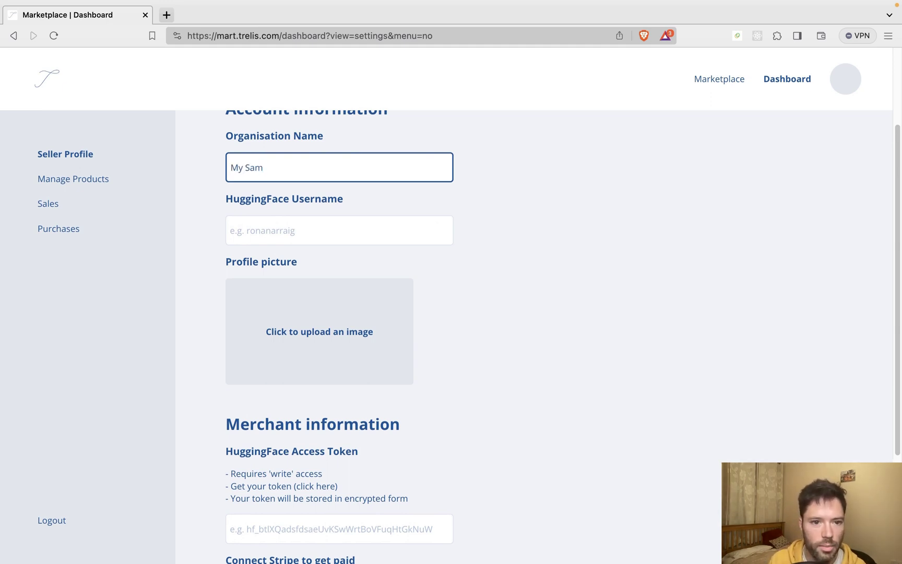
text(ple Orga)
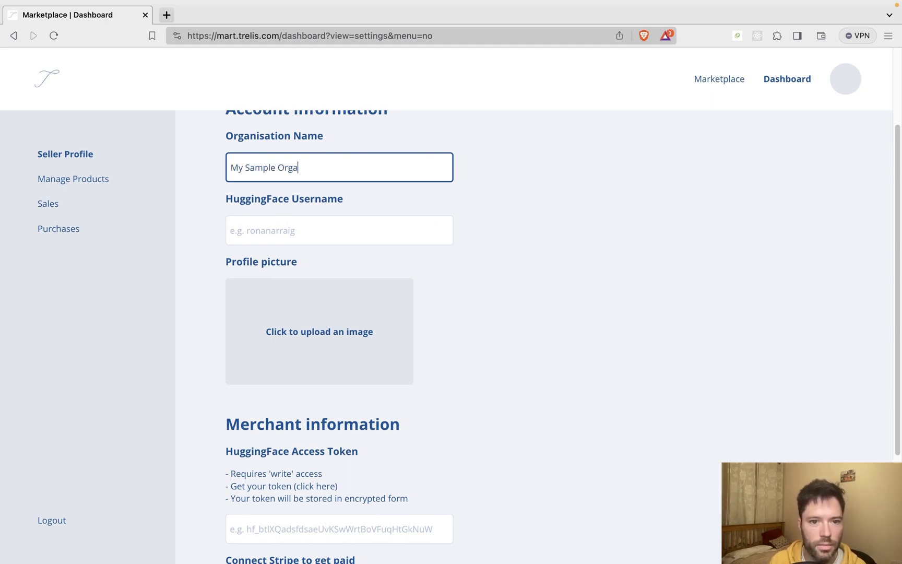
text(nisation)
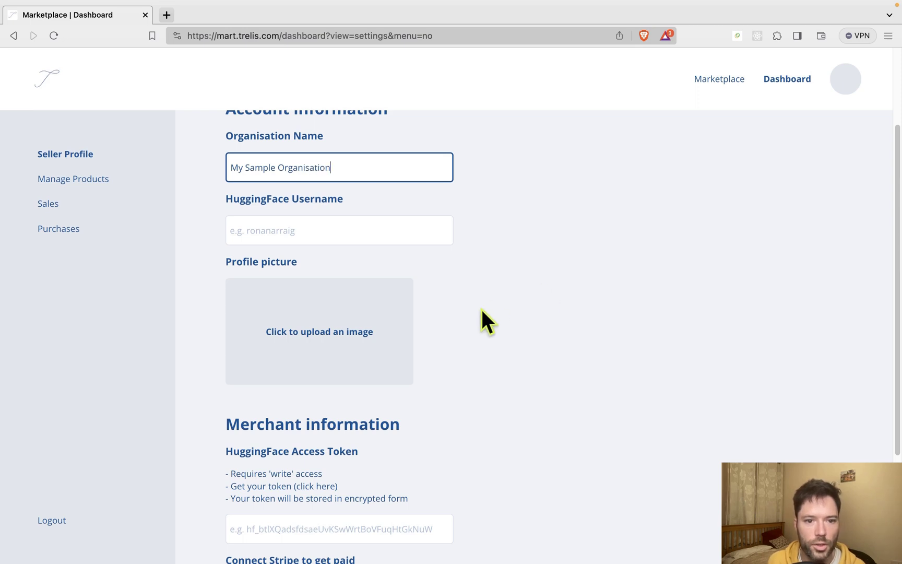
Upload android-chrome-512x512.png as the seller profile picture.
click(288, 233)
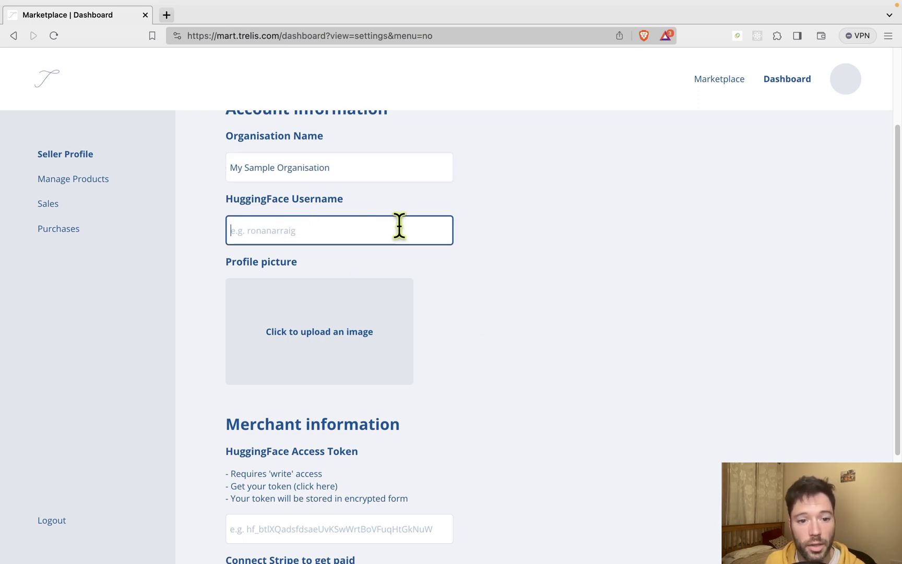
scroll(399, 226, down, 3)
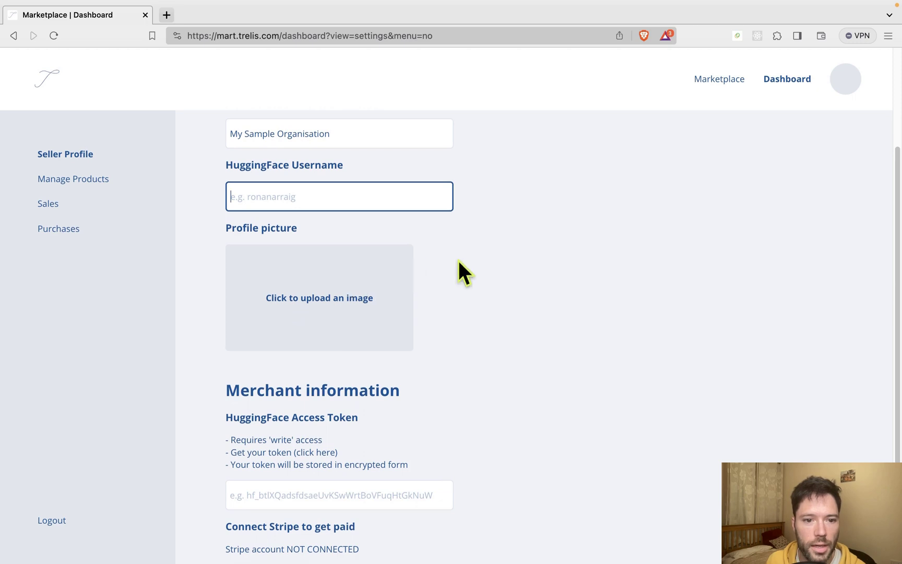
scroll(457, 261, down, 3)
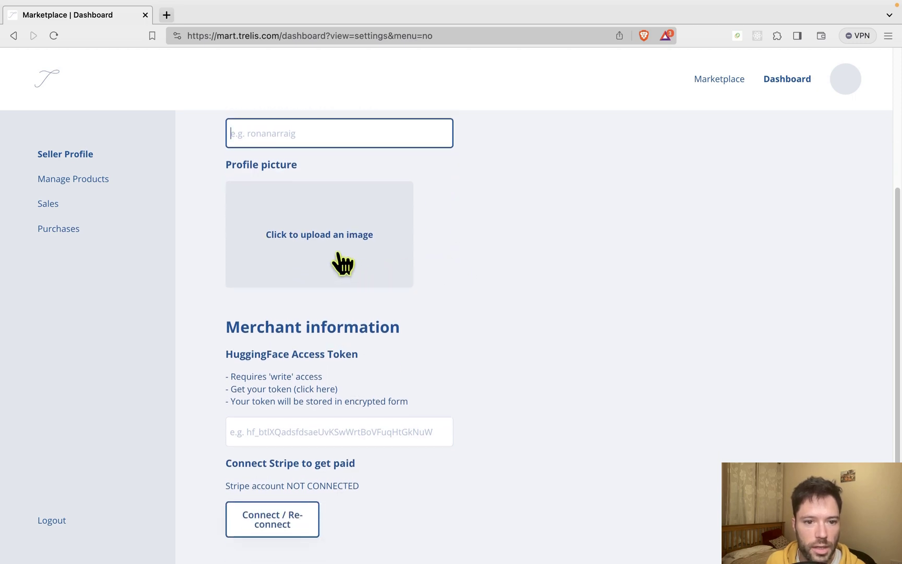
click(301, 236)
click(366, 188)
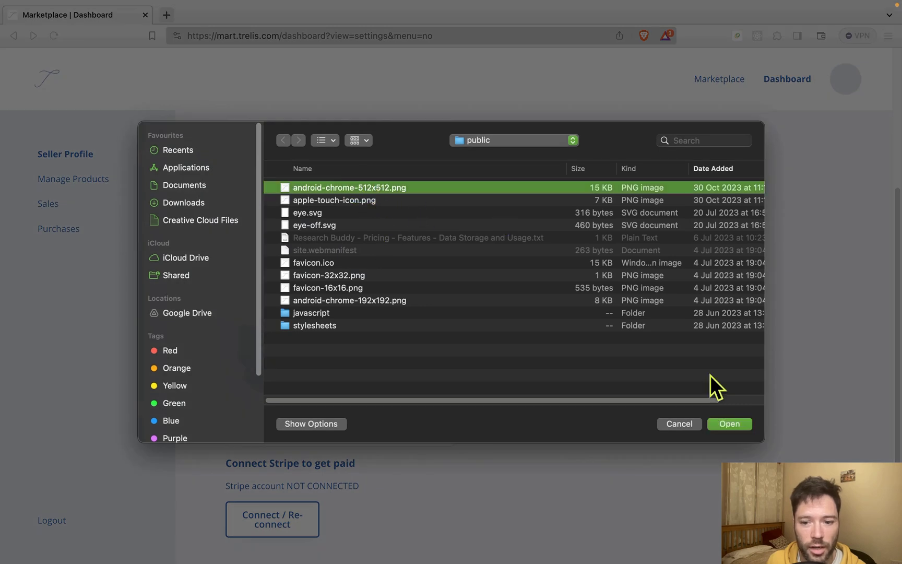
click(726, 424)
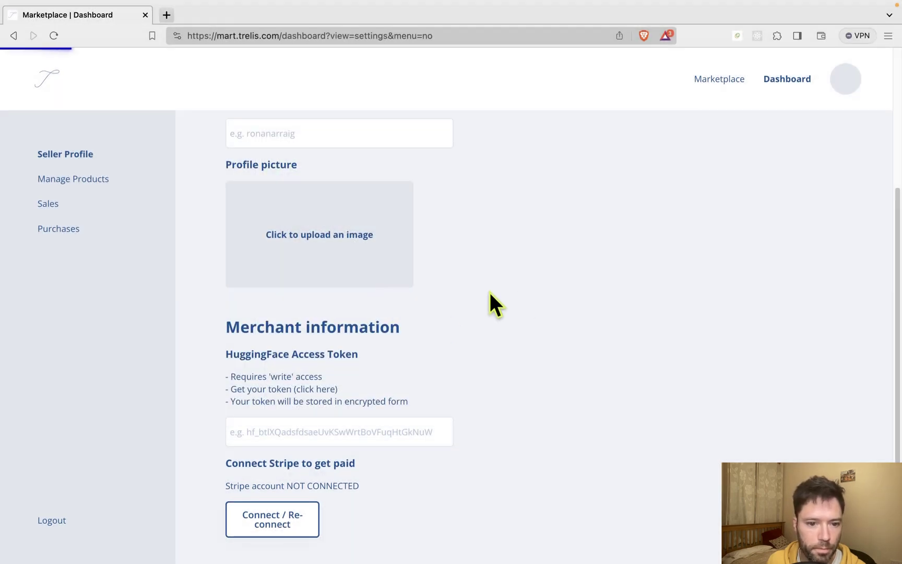
scroll(329, 313, down, 3)
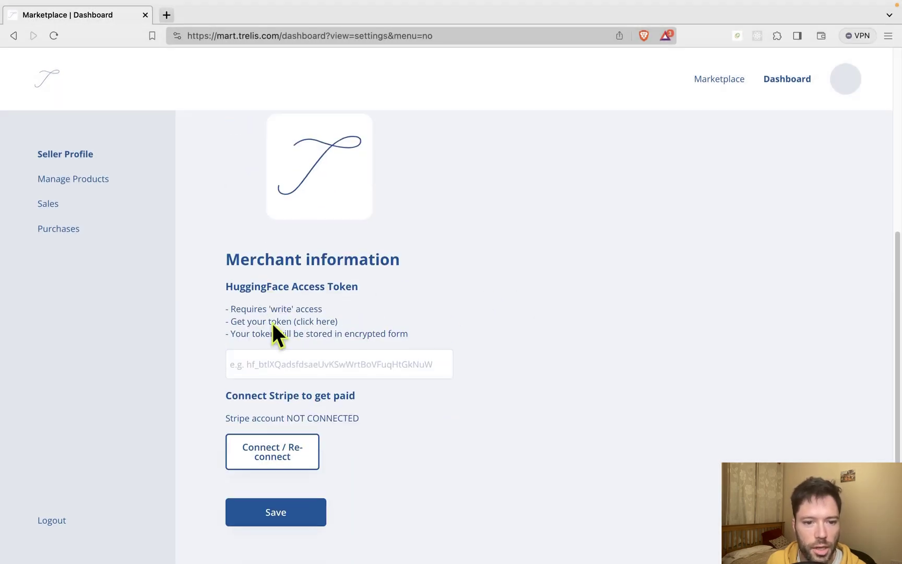
click(274, 366)
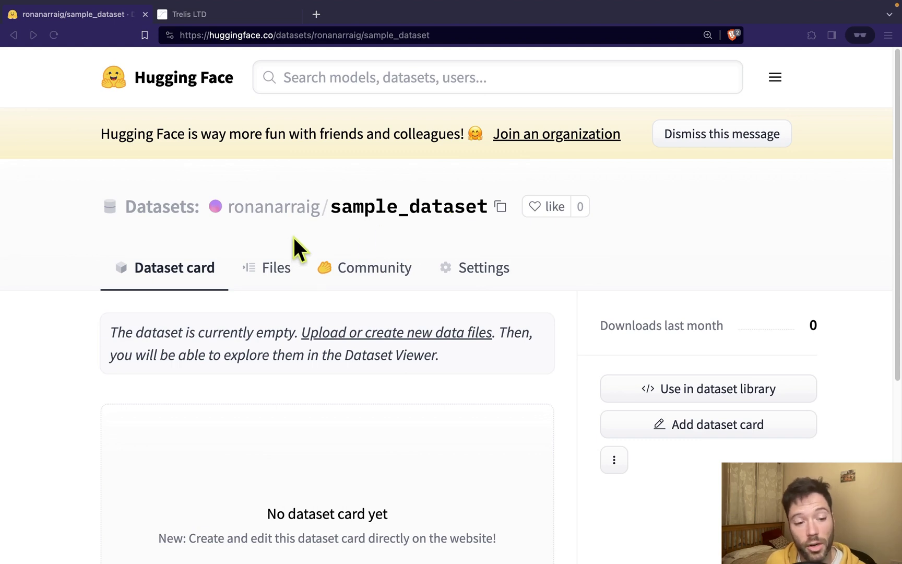
Go to the Access Tokens page in Hugging Face account settings.
click(775, 77)
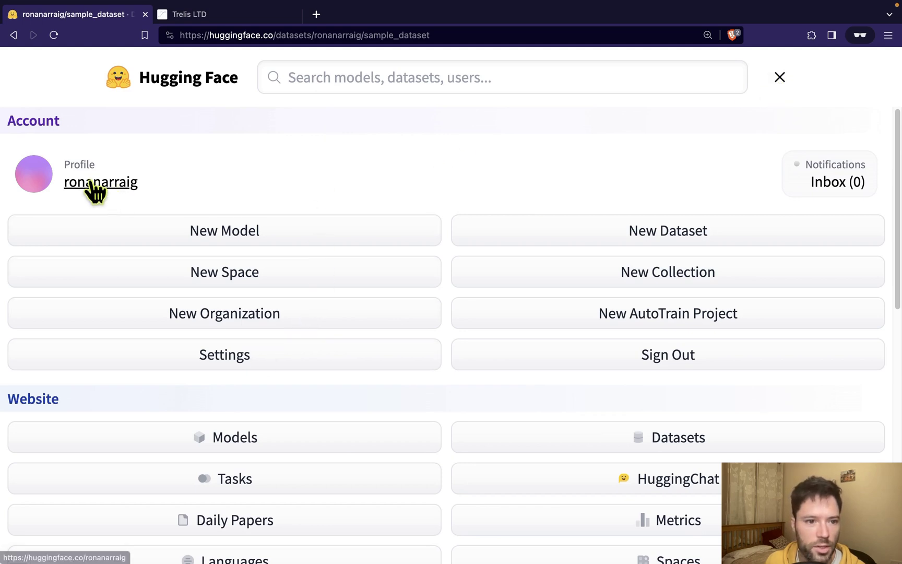
click(298, 364)
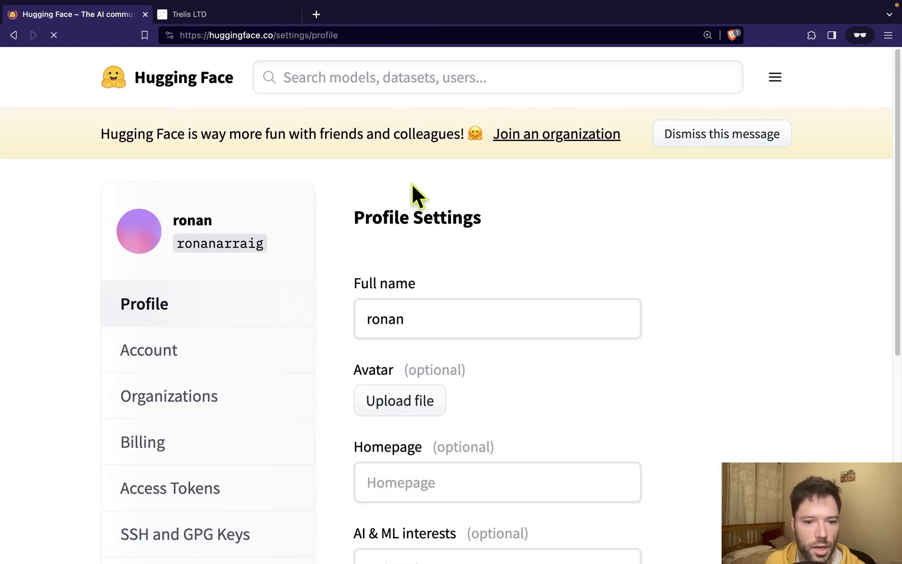
scroll(238, 312, down, 6)
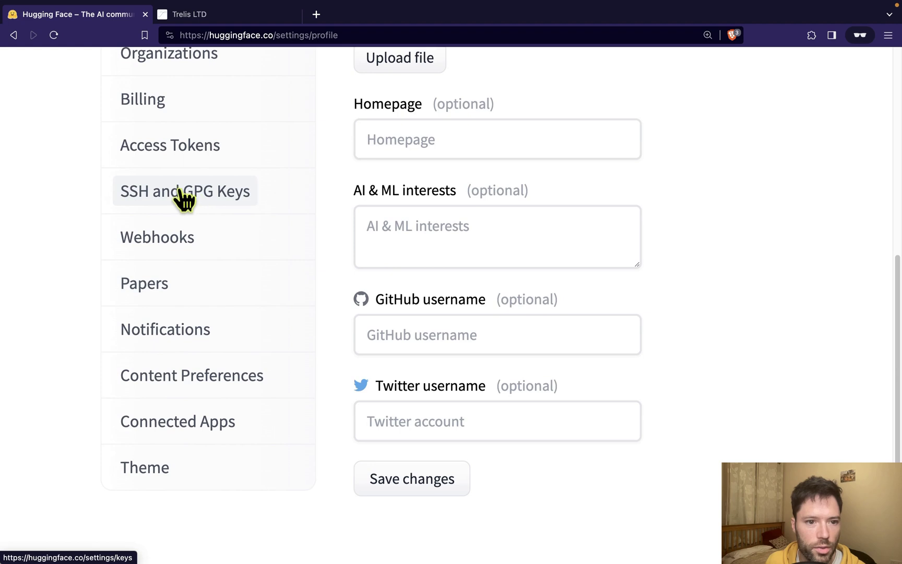
click(149, 157)
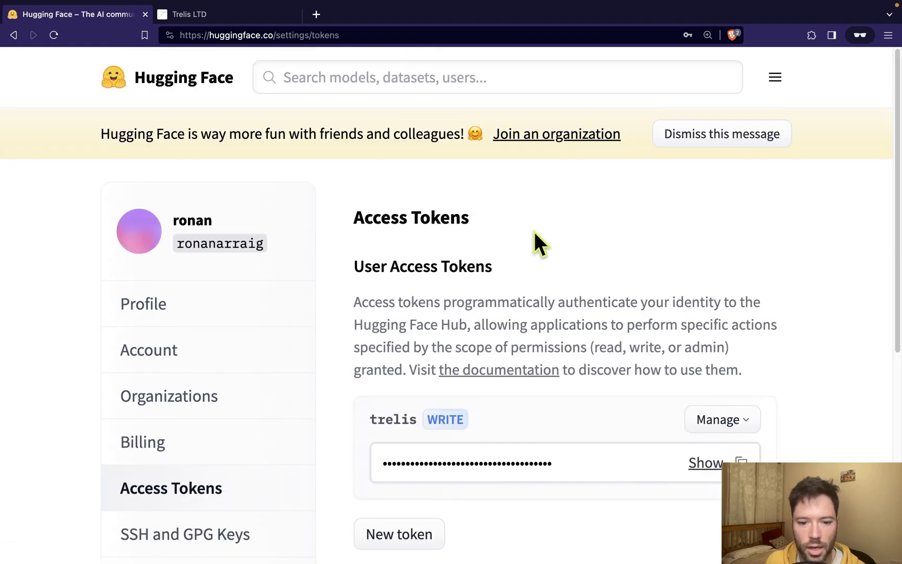
scroll(514, 303, down, 5)
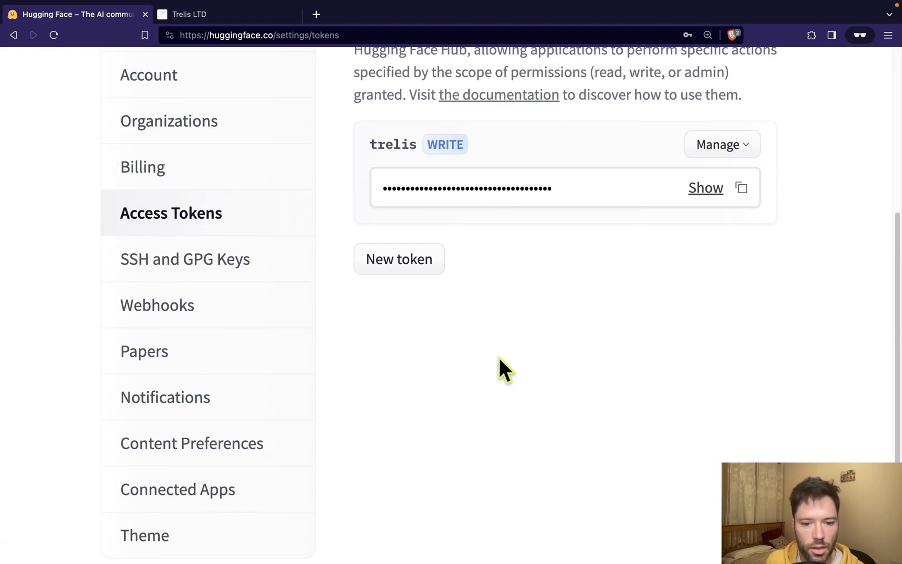
Generate a write-role token named 'trelis mart' and copy its value.
click(403, 262)
click(425, 282)
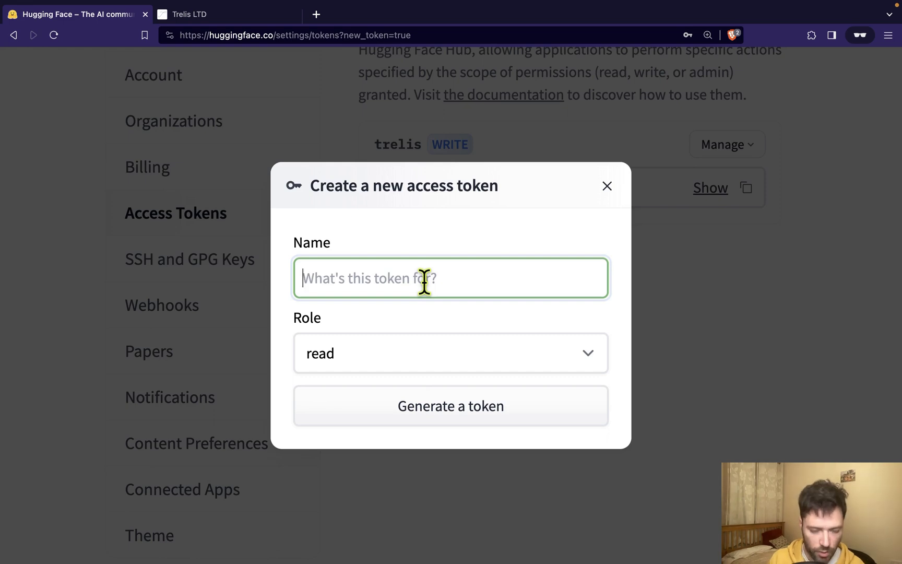
text(trelis mart)
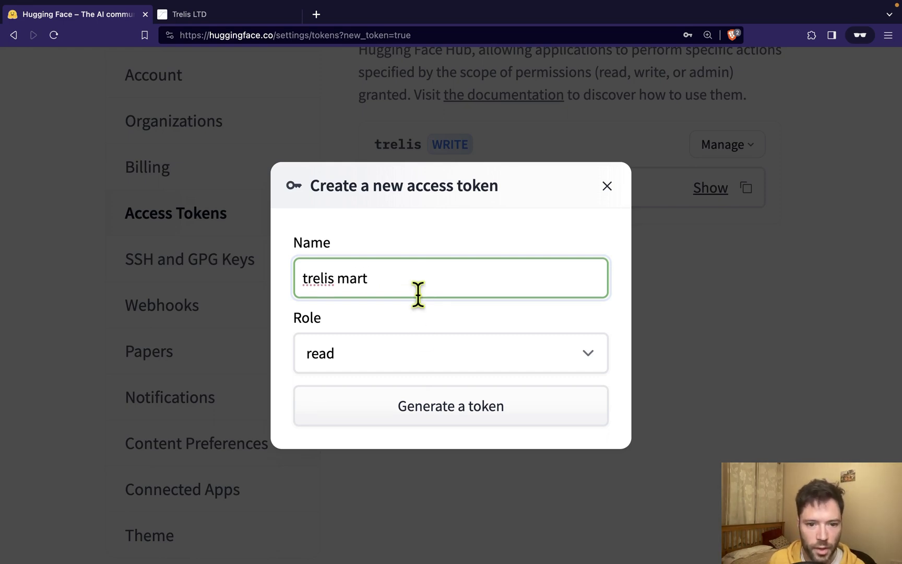
click(414, 365)
click(378, 378)
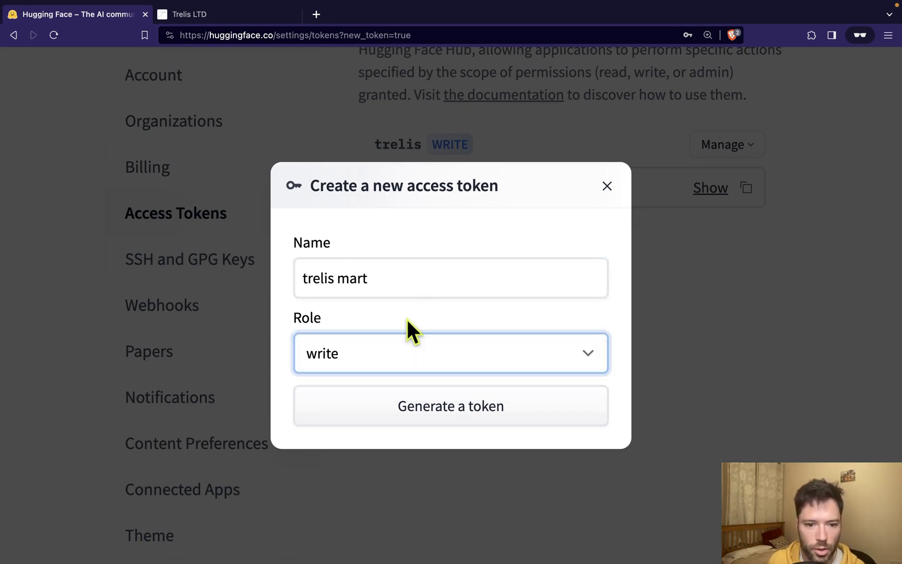
click(378, 404)
scroll(623, 291, down, 2)
scroll(623, 292, down, 5)
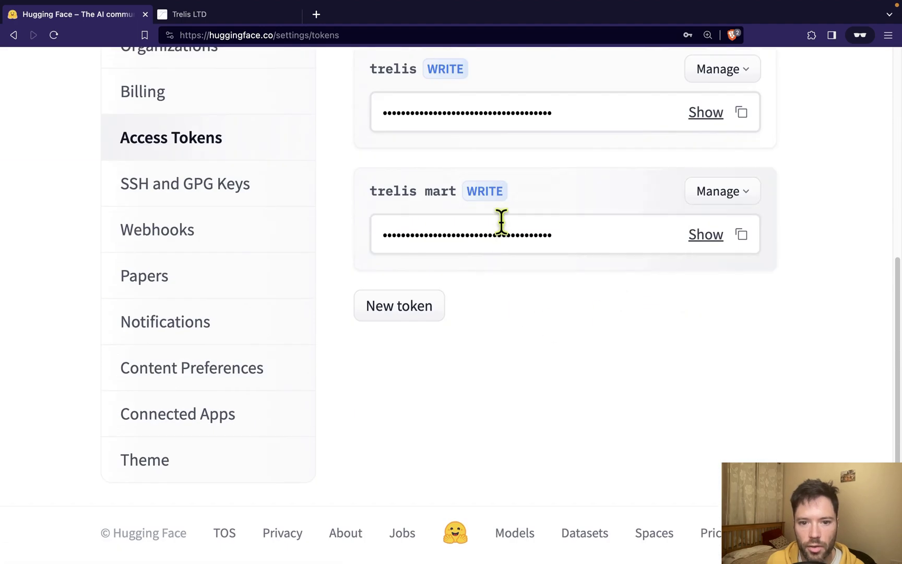
click(740, 236)
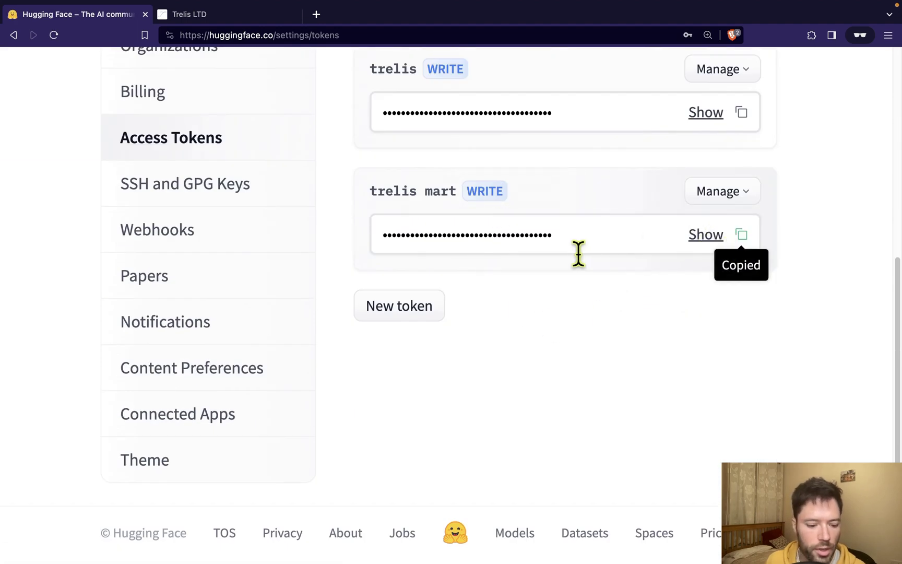
Save the pasted Hugging Face access token in the seller profile.
key(ctrl+Left)
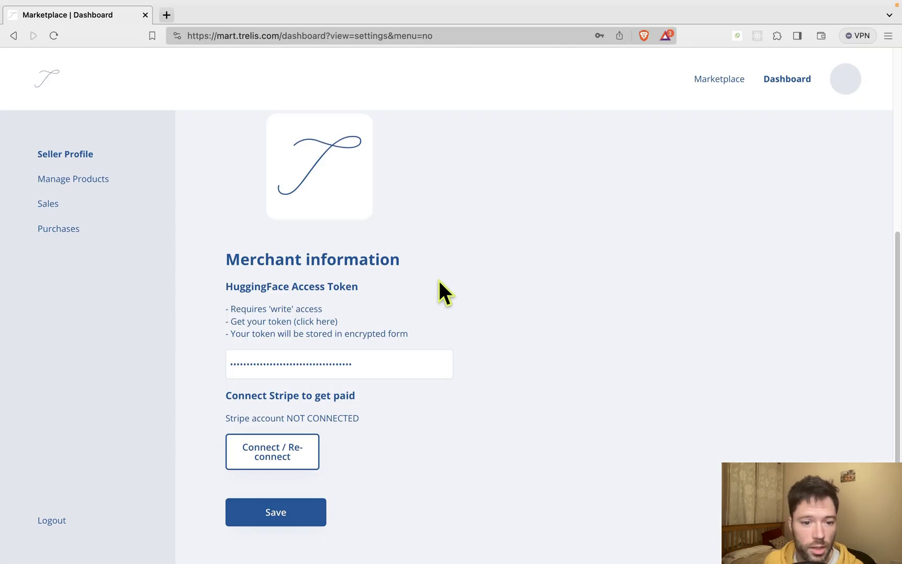
click(283, 520)
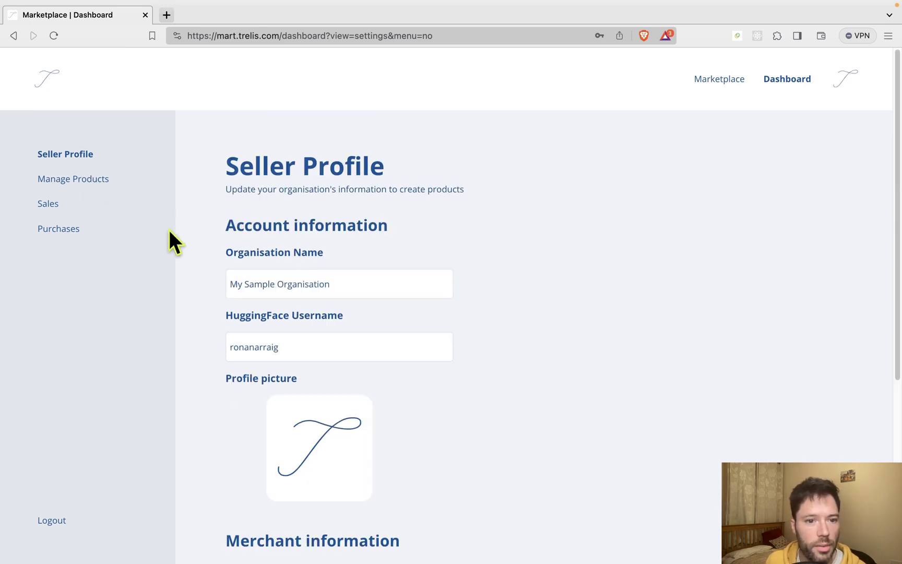
scroll(169, 230, down, 5)
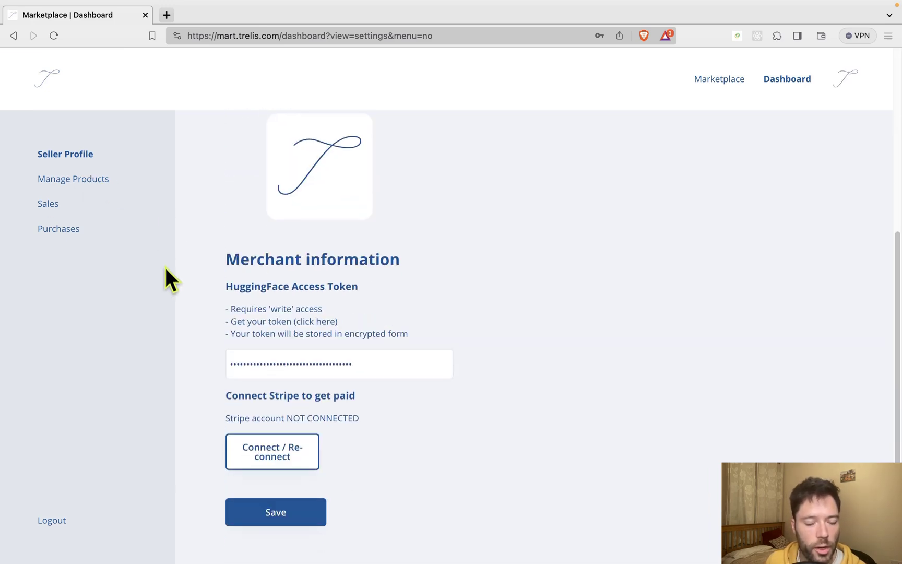
Connect the Stripe account, trim the token field, and open Manage Products.
click(265, 452)
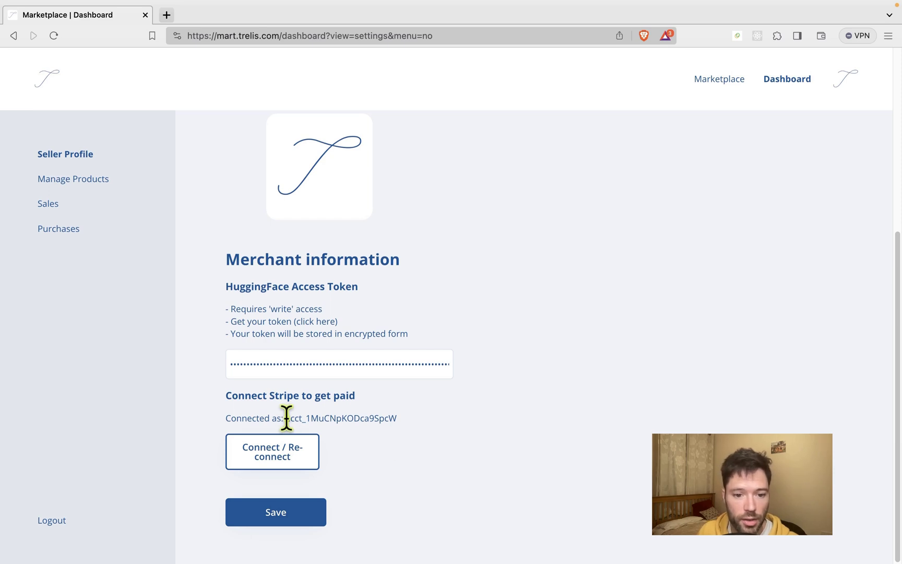
drag(289, 418, 449, 419)
click(449, 419)
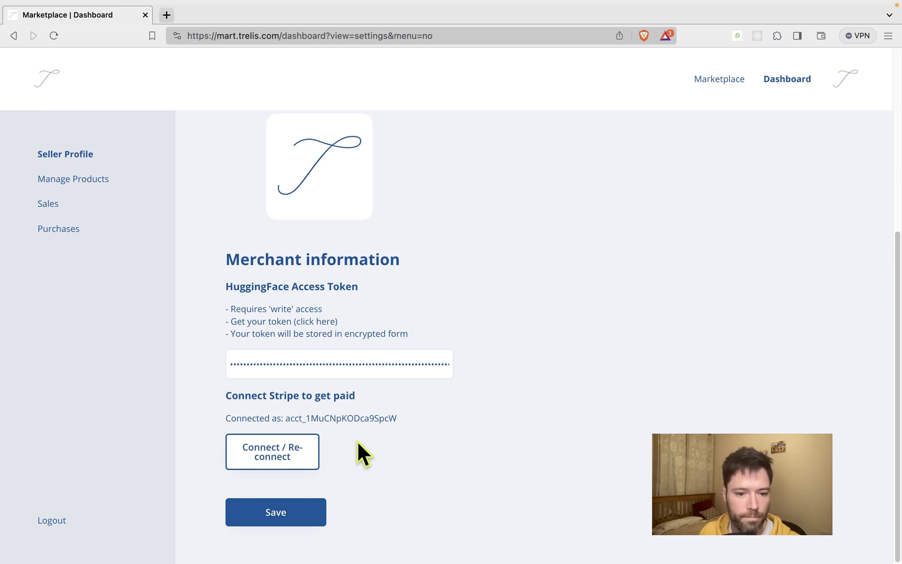
key(BackSpace)
key(BackSpace)
key(BackSpace)
key(BackSpace)
key(BackSpace)
key(BackSpace)
key(BackSpace)
key(BackSpace)
key(BackSpace)
key(BackSpace)
key(BackSpace)
key(BackSpace)
key(BackSpace)
key(BackSpace)
key(BackSpace)
key(BackSpace)
key(BackSpace)
key(BackSpace)
key(BackSpace)
key(BackSpace)
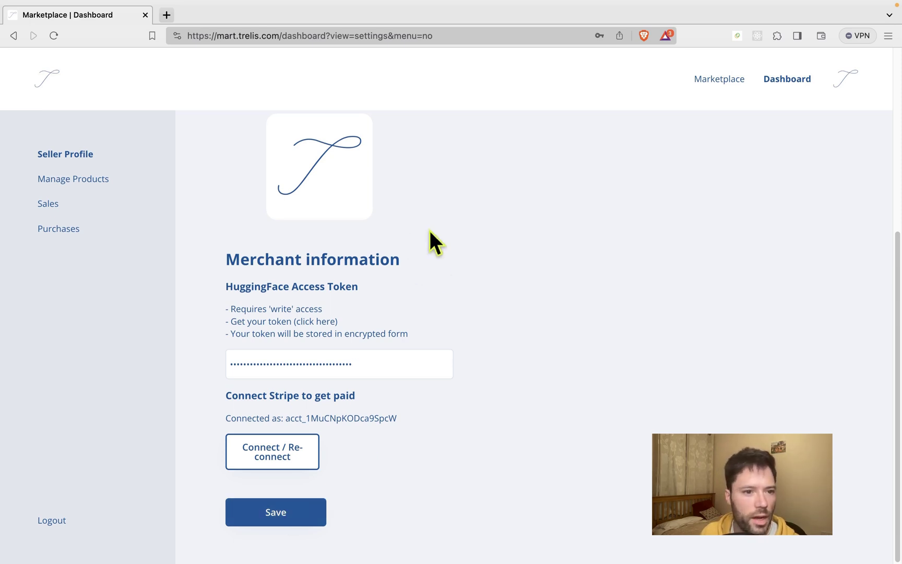
click(68, 182)
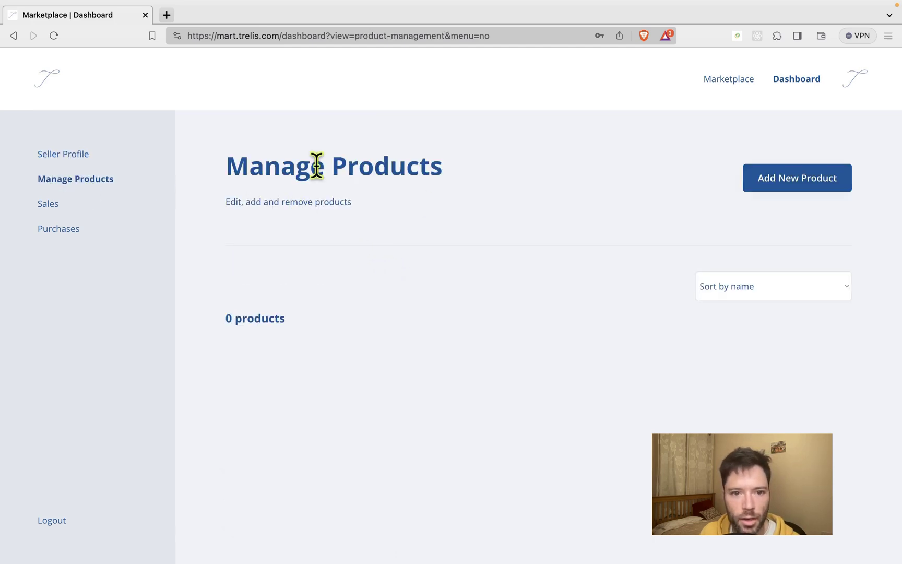
Start a new product named 'Sample Dataset' priced at 99.
click(779, 177)
click(191, 209)
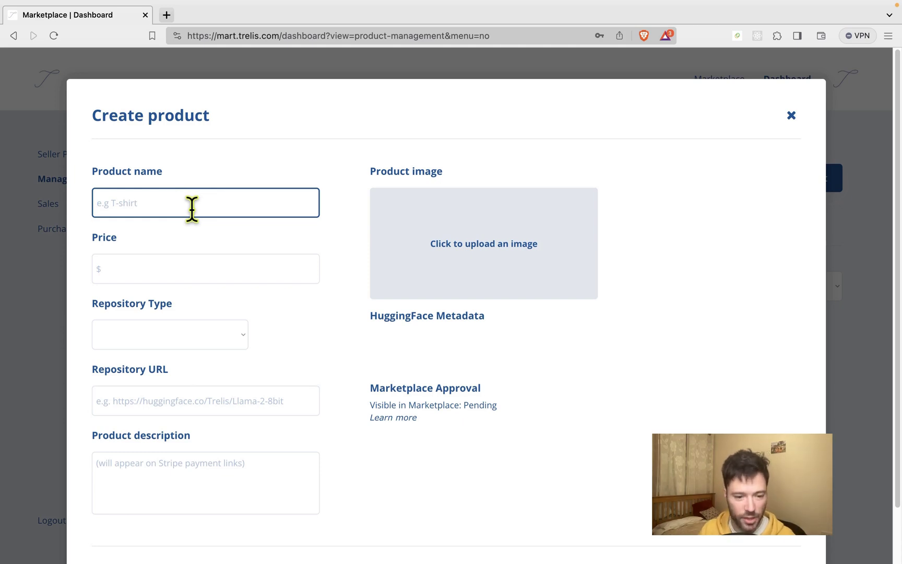
text(Sample Data)
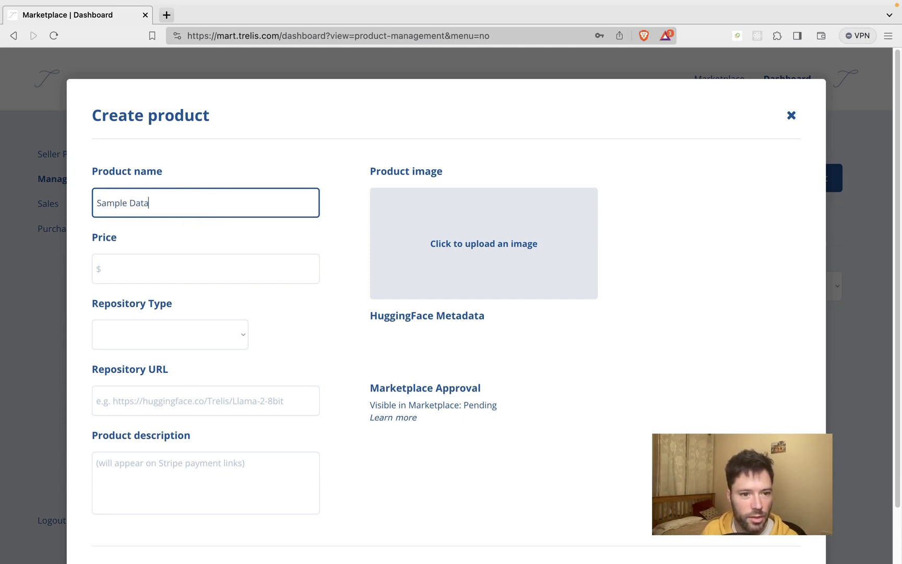
text(set)
click(205, 268)
text(99)
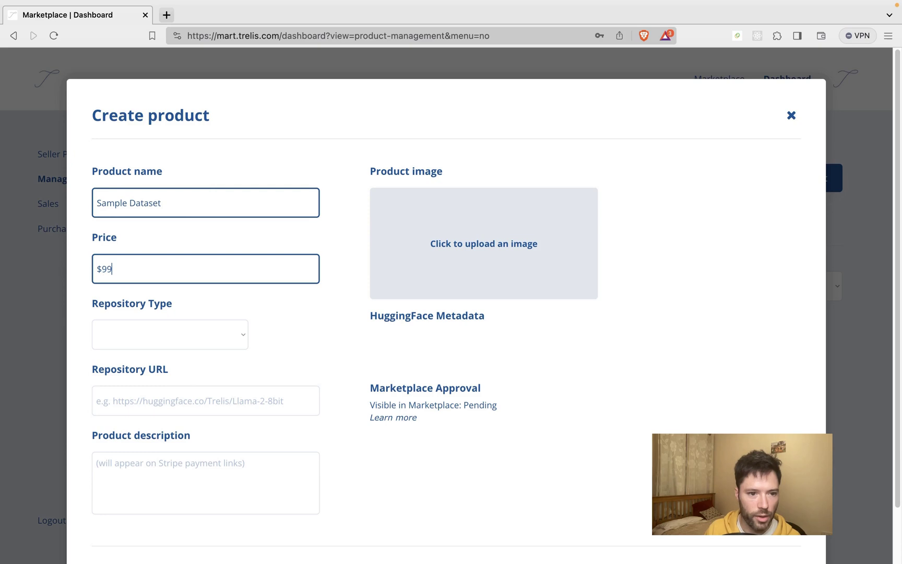
click(317, 319)
Set Repository Type to datasets and paste the sample_dataset URL as the repository.
scroll(292, 303, down, 2)
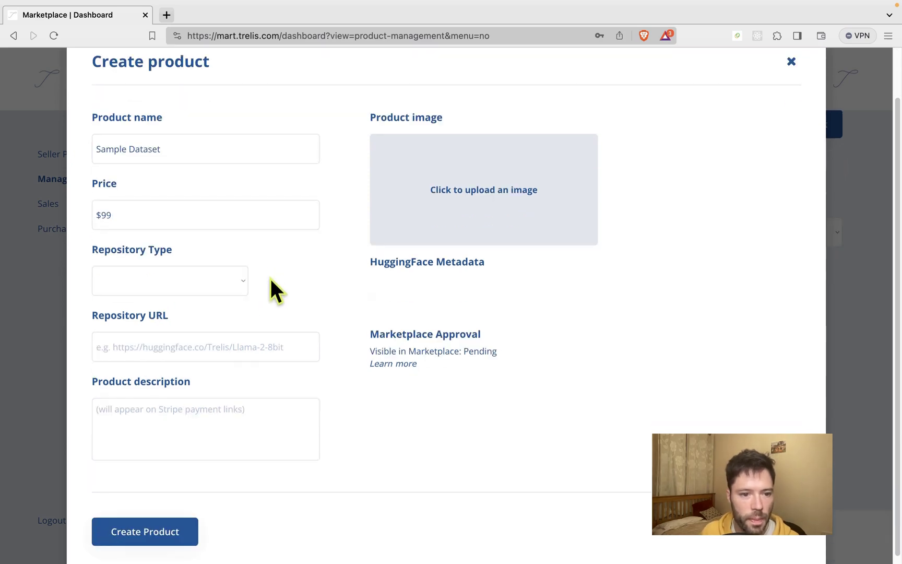
click(207, 271)
click(187, 289)
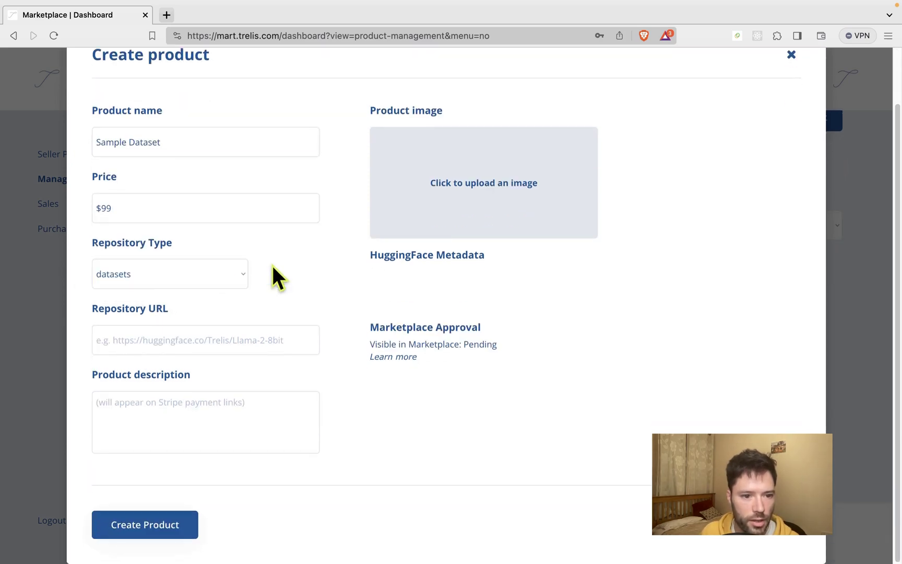
click(199, 342)
click(314, 218)
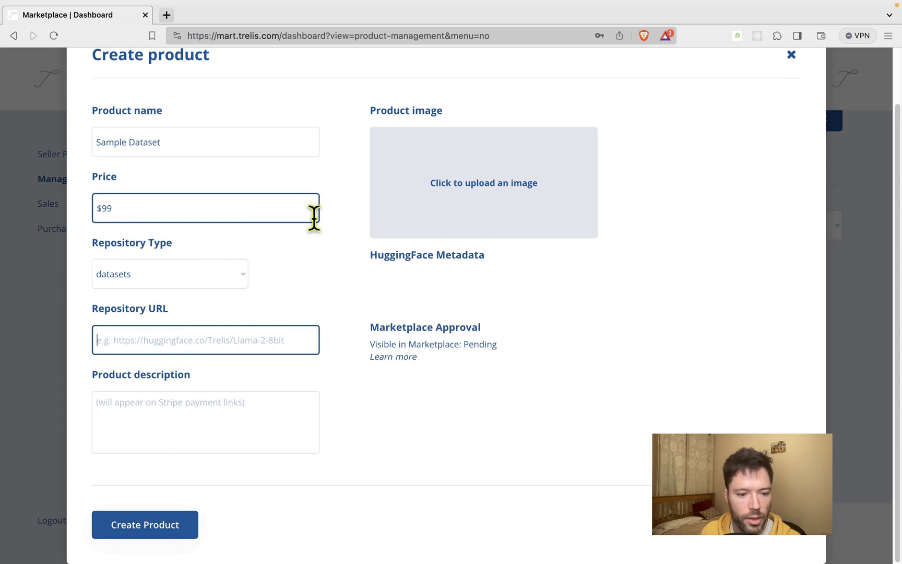
click(306, 282)
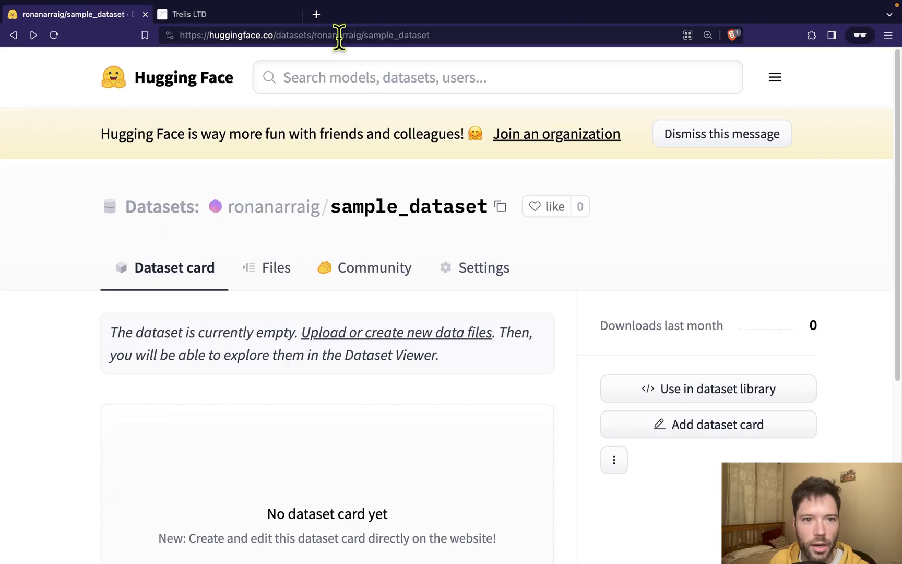
click(339, 35)
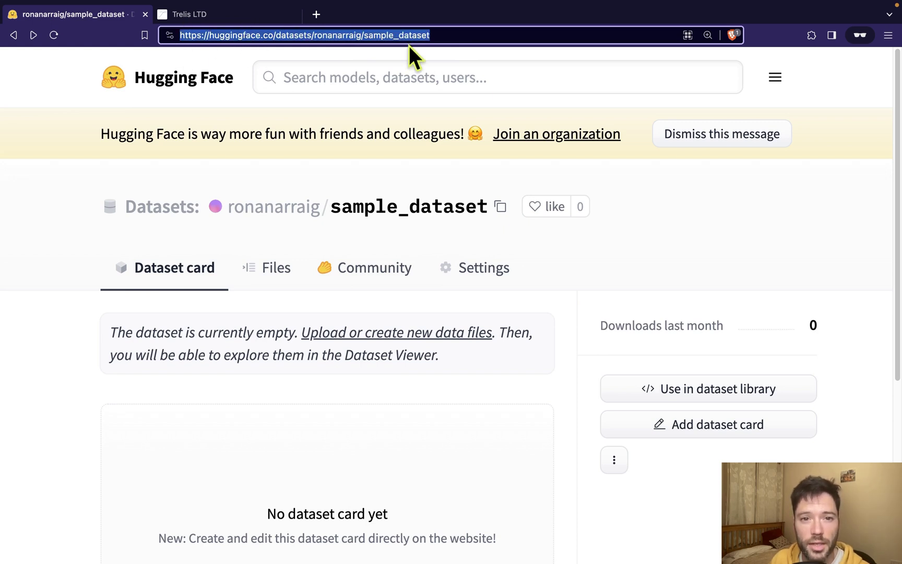
click(358, 35)
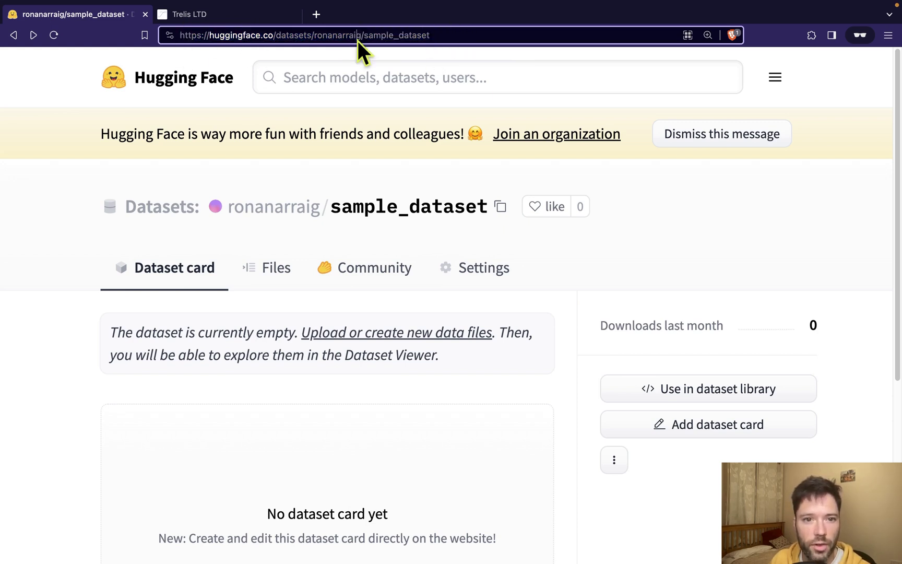
key(ctrl+a)
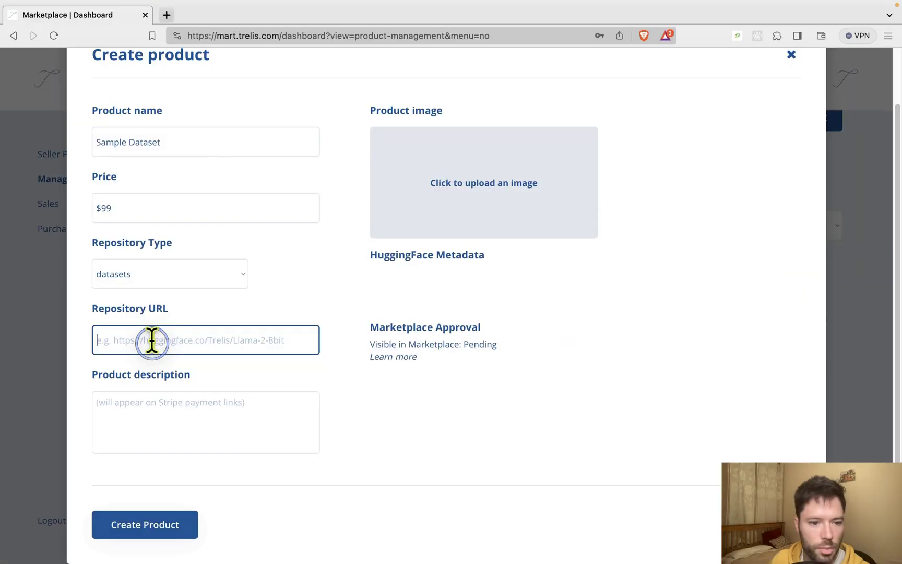
click(156, 339)
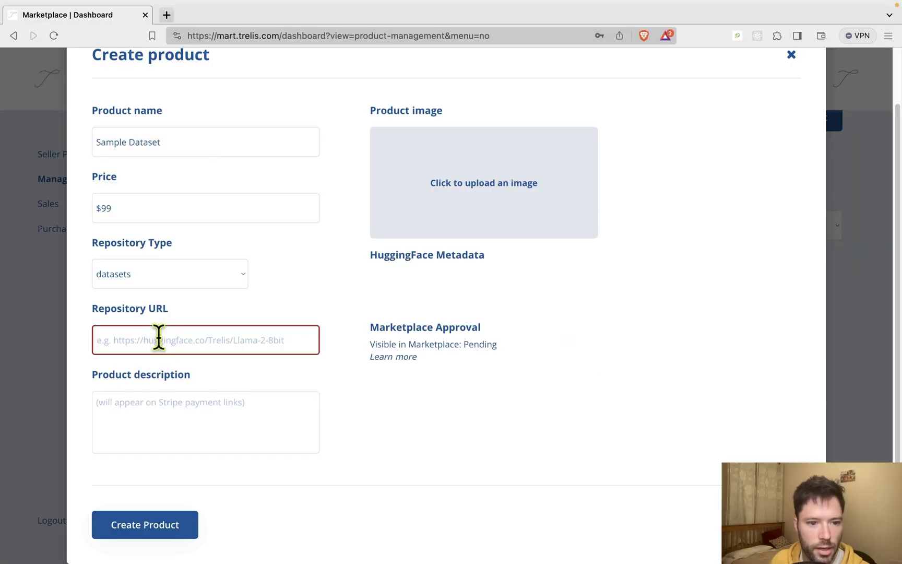
key(super+v)
click(353, 387)
Add the description 'A great dataset', then create and save the product.
click(254, 404)
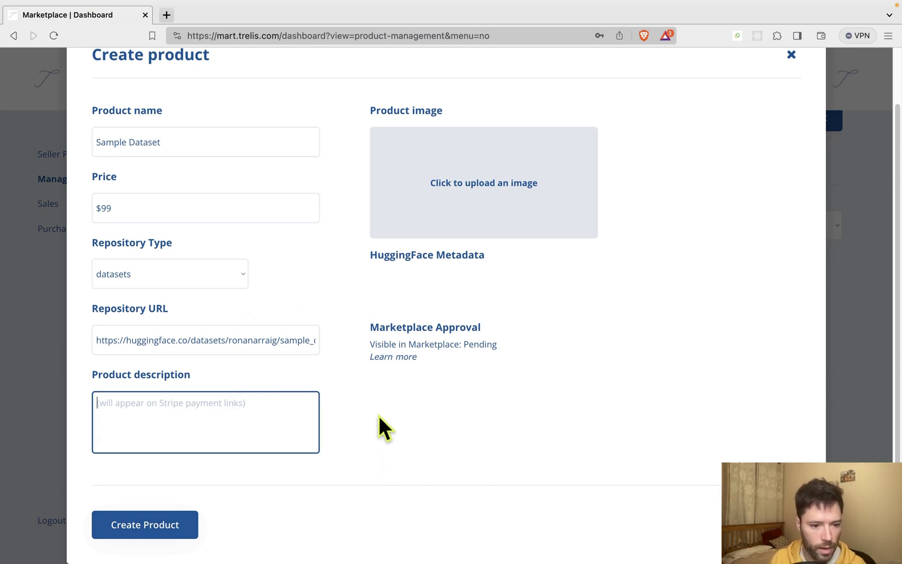
text(A great dataset)
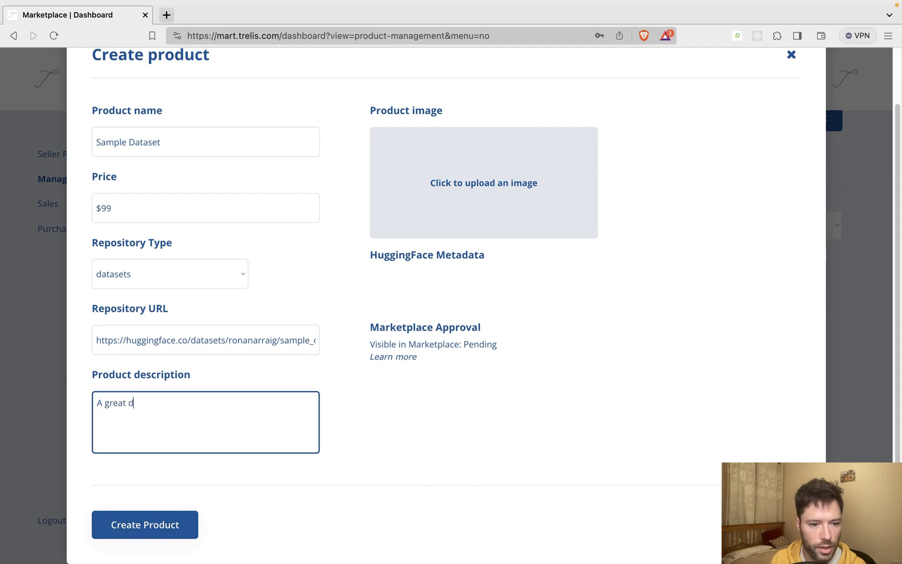
click(167, 527)
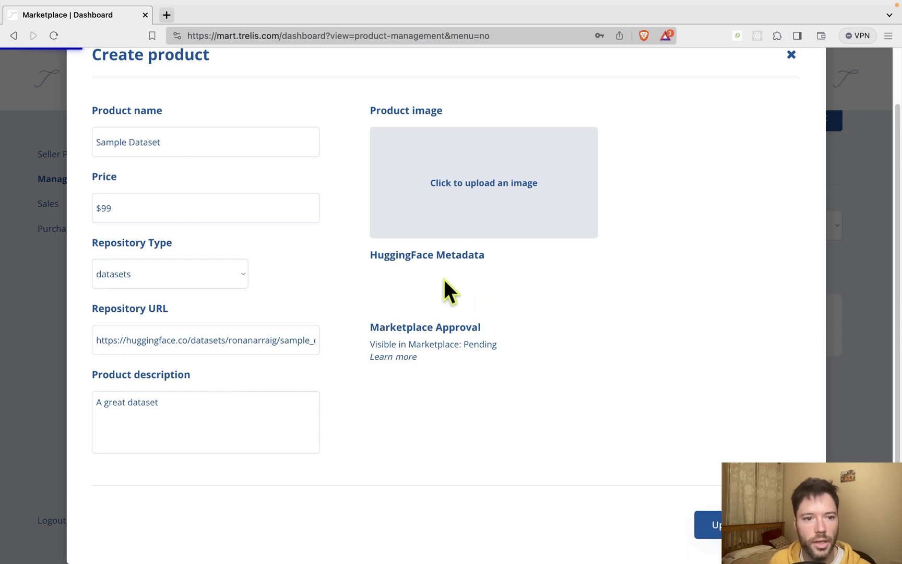
click(713, 526)
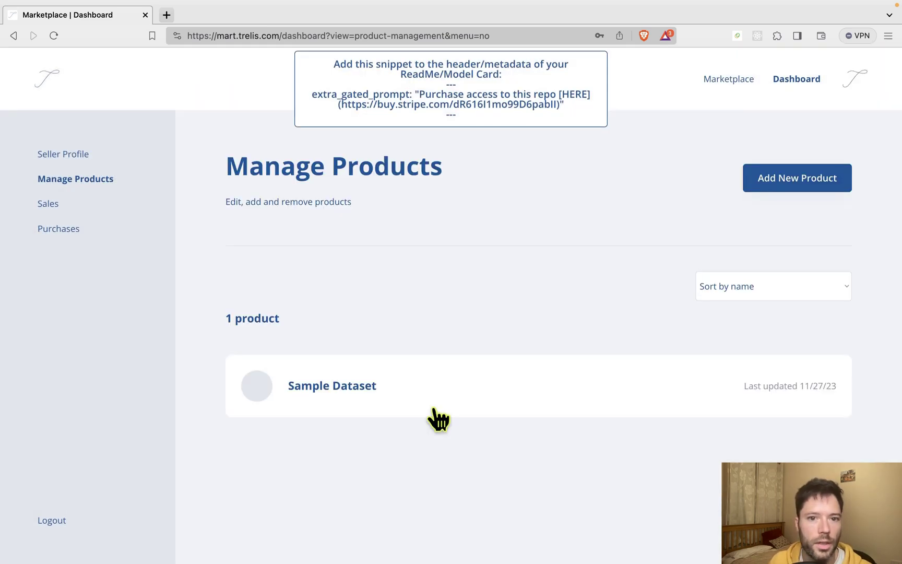
Copy the extra_gated_prompt snippet and switch to the Hugging Face window.
triple_click(448, 98)
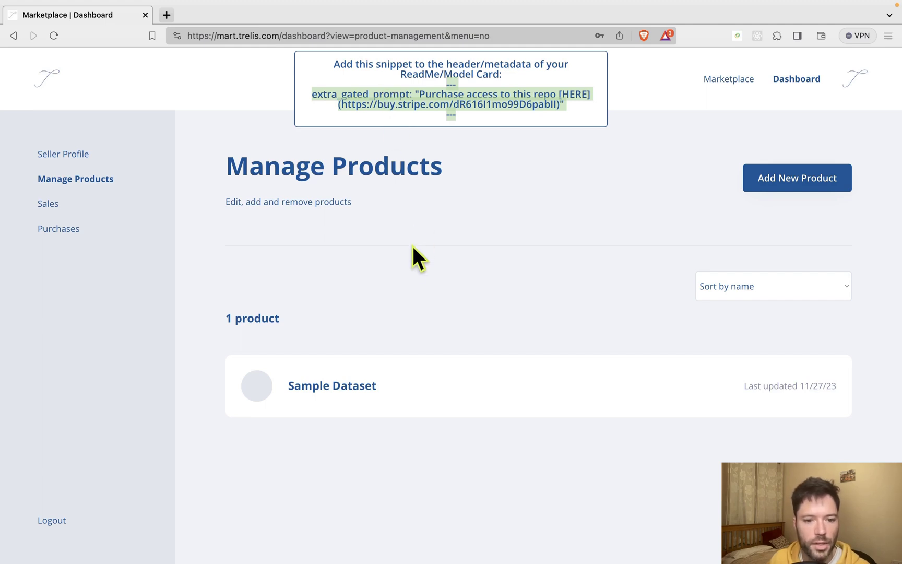
key(ctrl+Left)
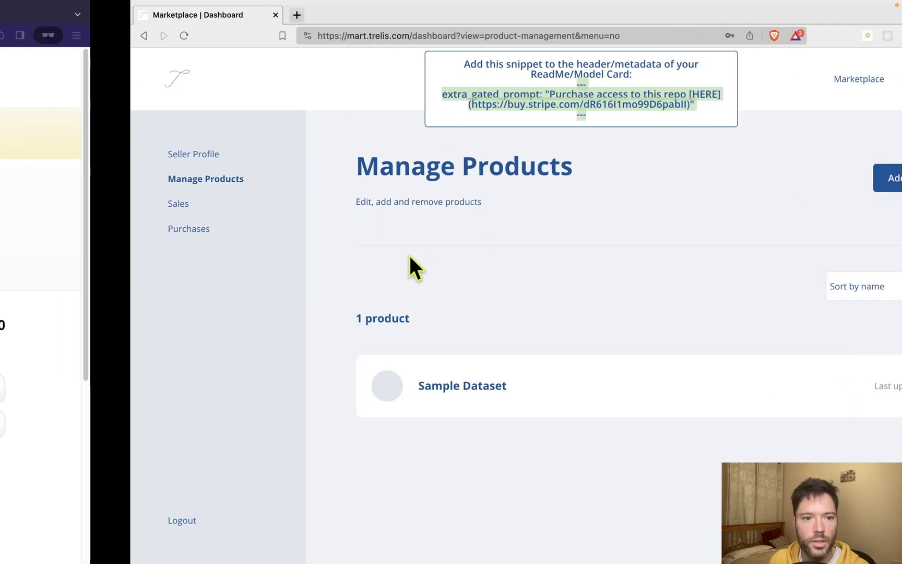
Start a new dataset card README and paste the extra_gated_prompt snippet into it.
scroll(322, 434, down, 5)
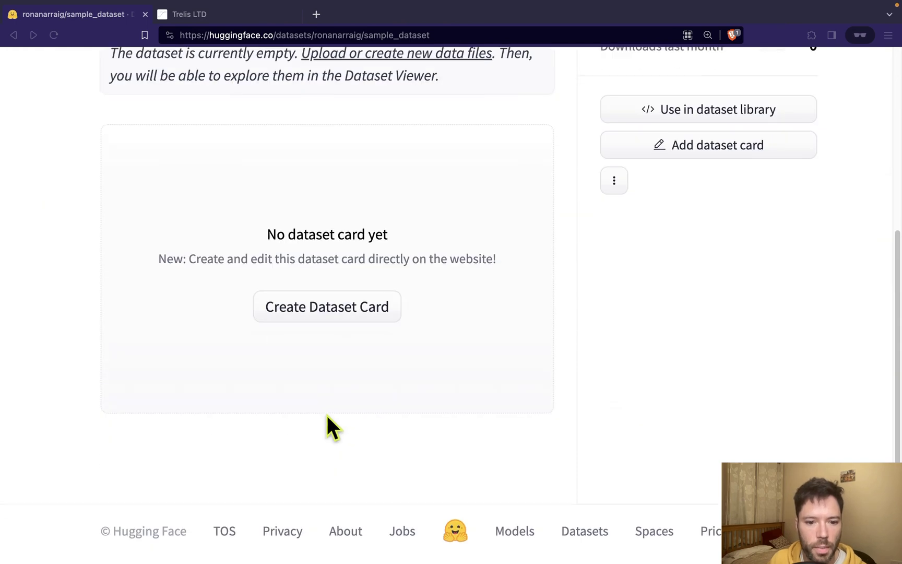
click(305, 309)
scroll(346, 402, down, 8)
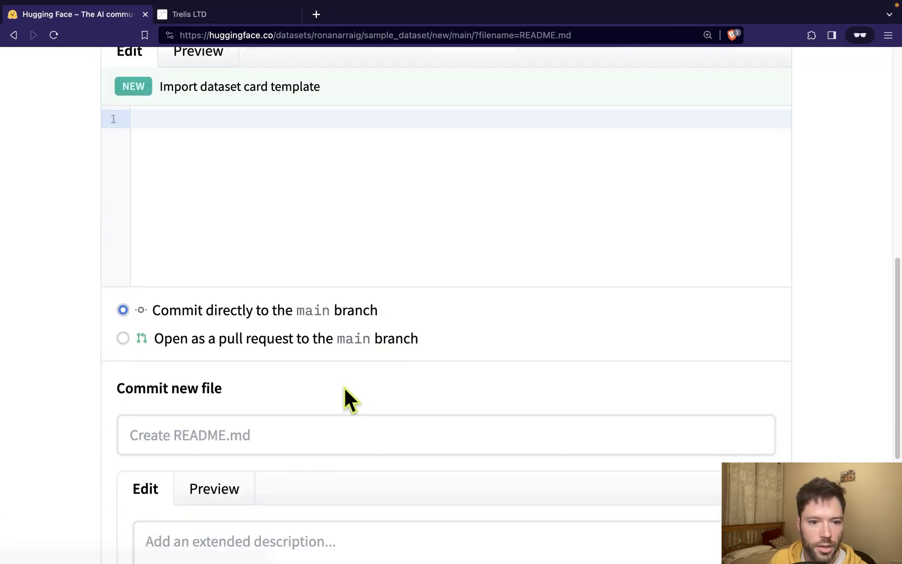
key(super+v)
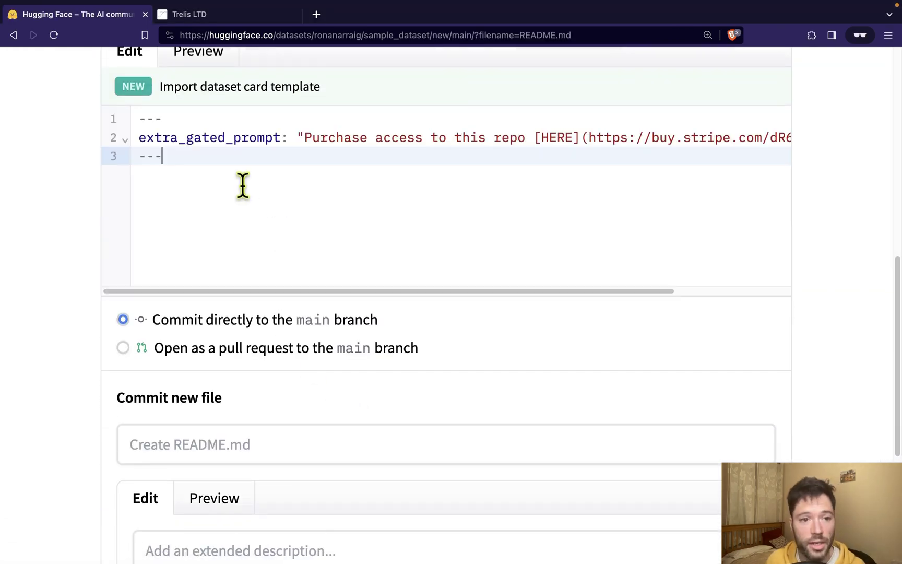
triple_click(265, 137)
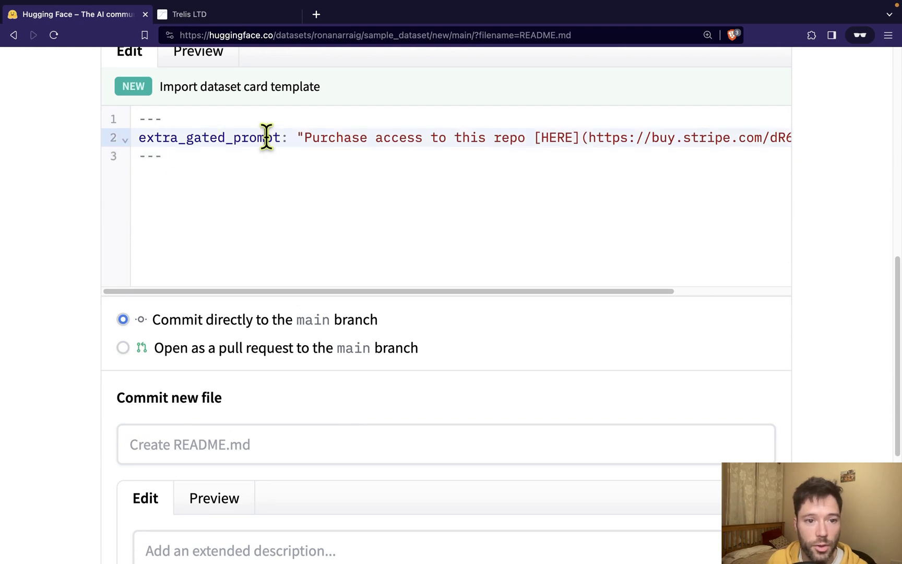
click(266, 136)
Add a '# My Dataset readme' heading below the front matter and commit to main.
click(209, 173)
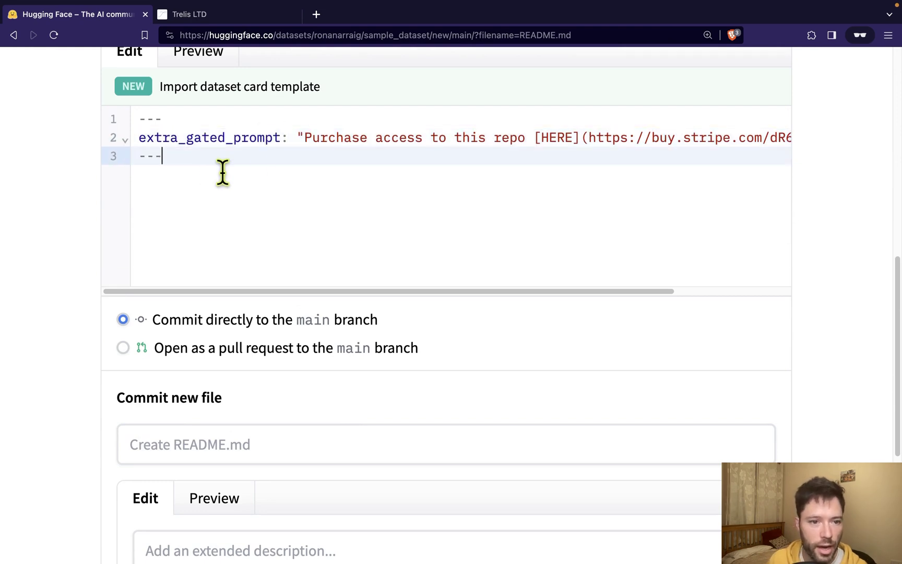
key(Return)
text(# My Datset)
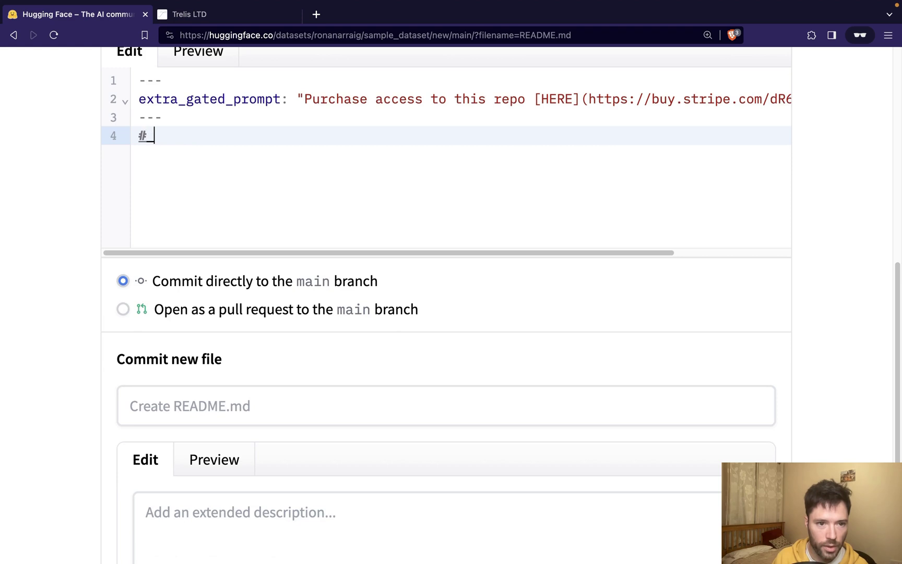
key(BackSpace)
key(BackSpace)
key(BackSpace)
key(BackSpace)
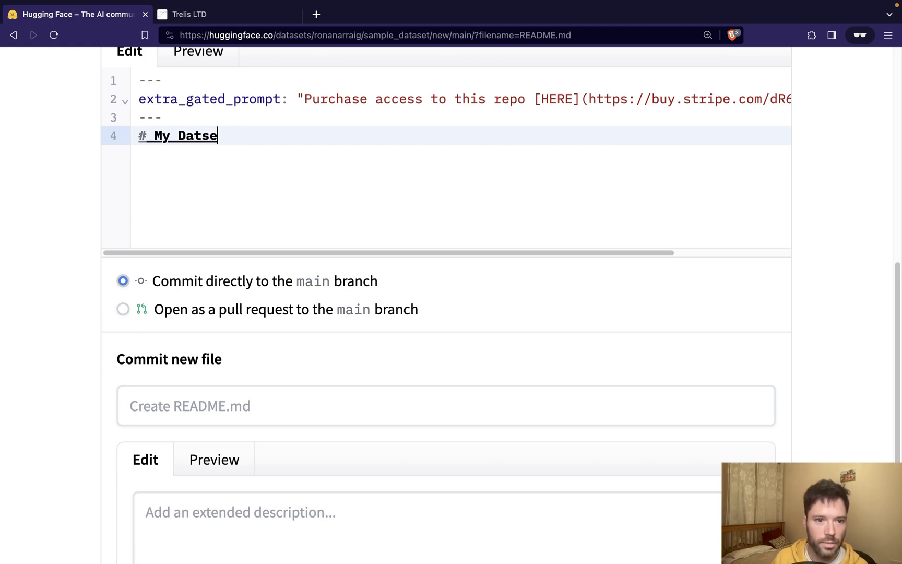
text(aset readme)
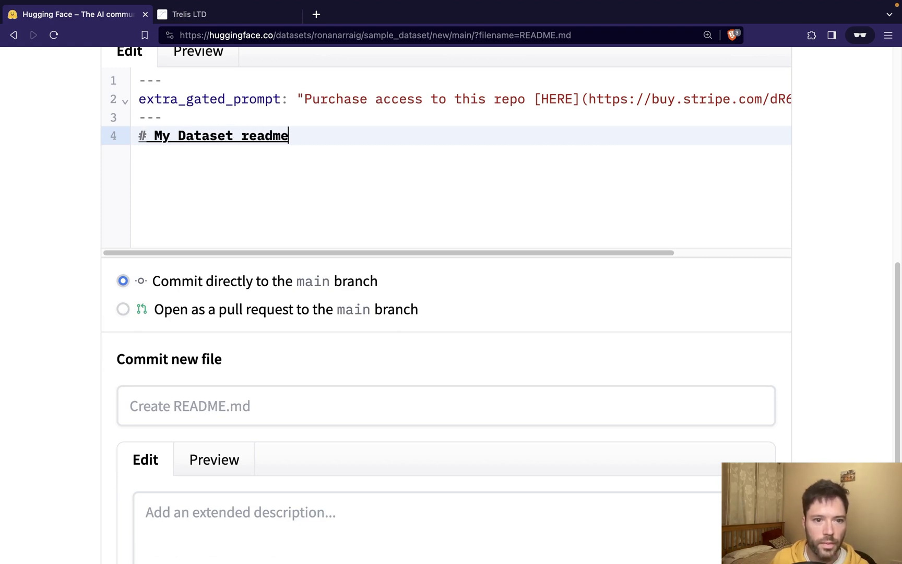
scroll(273, 178, down, 5)
click(268, 465)
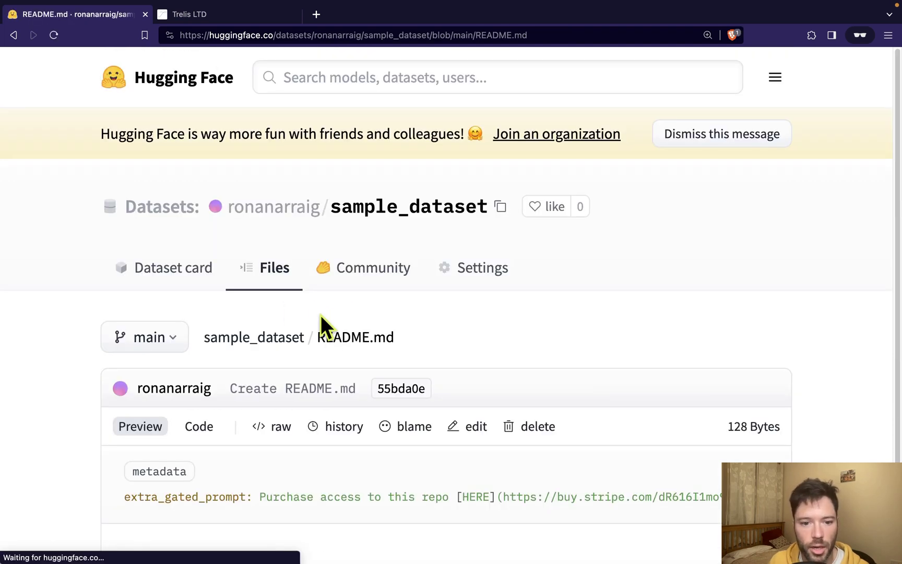
Open the README's Stripe link privately, confirm it sells Sample Dataset for US$99.00, then return to README.md.
scroll(448, 321, down, 3)
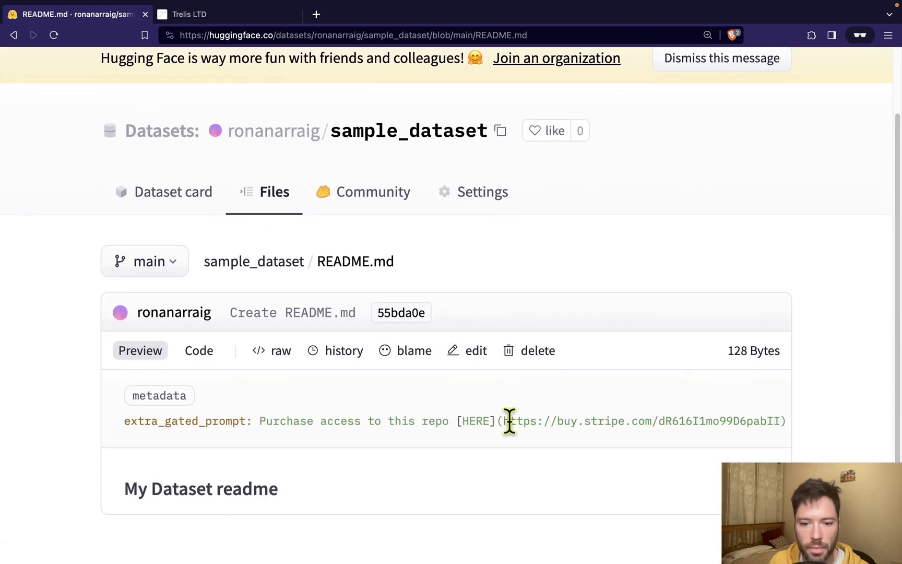
drag(503, 421, 783, 421)
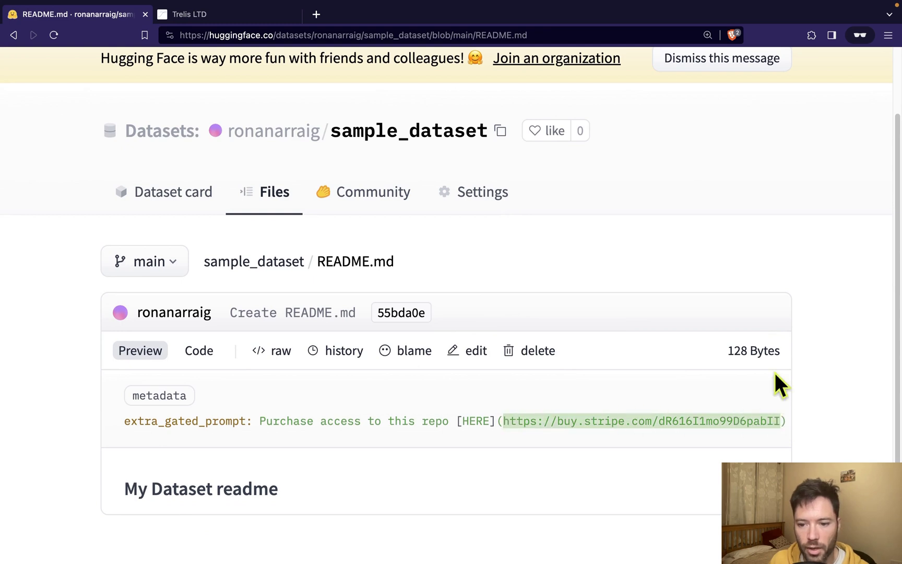
key(super+c)
key(super+shift+n)
key(super+v)
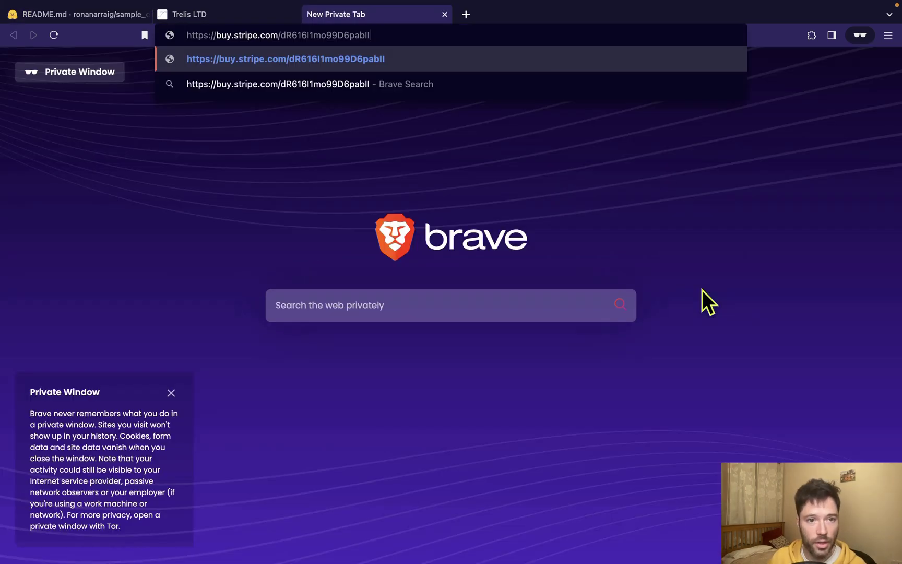
key(Return)
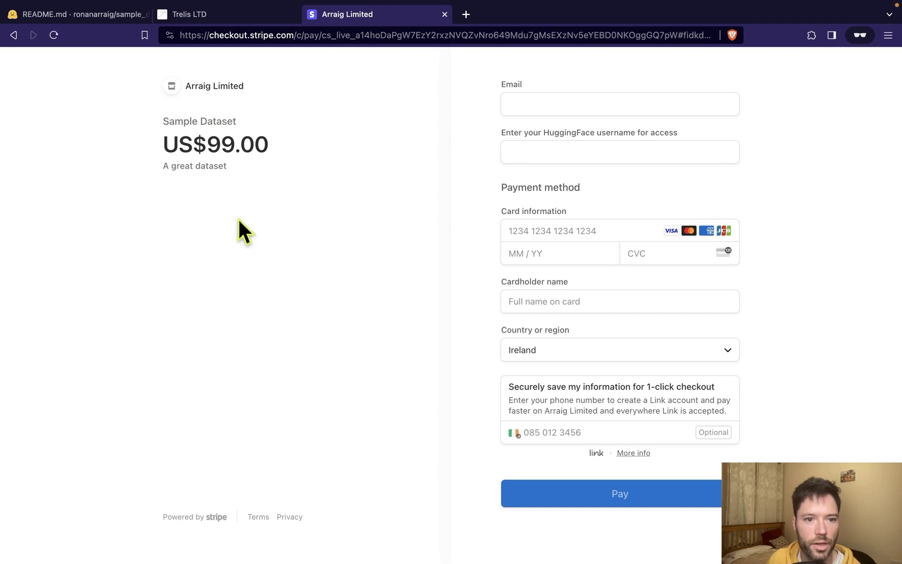
drag(246, 171, 162, 169)
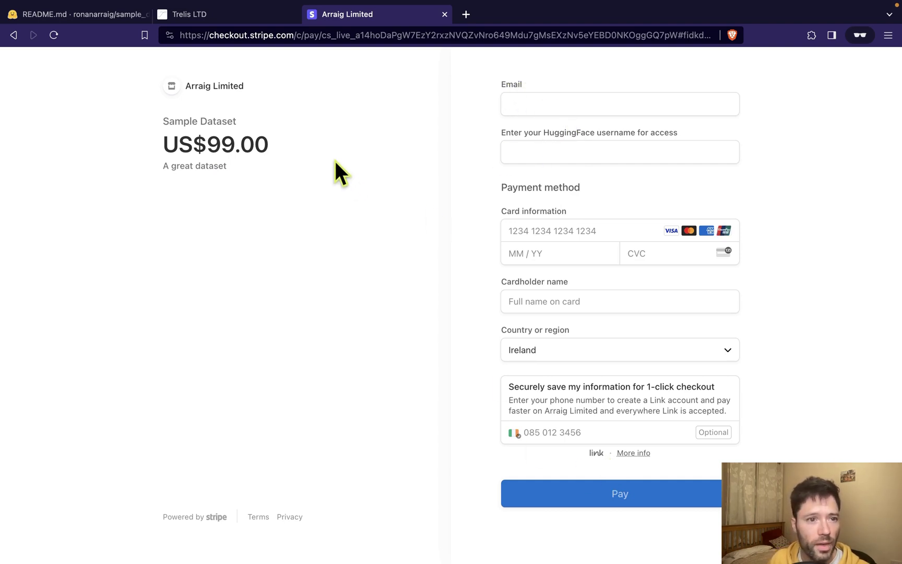
click(61, 17)
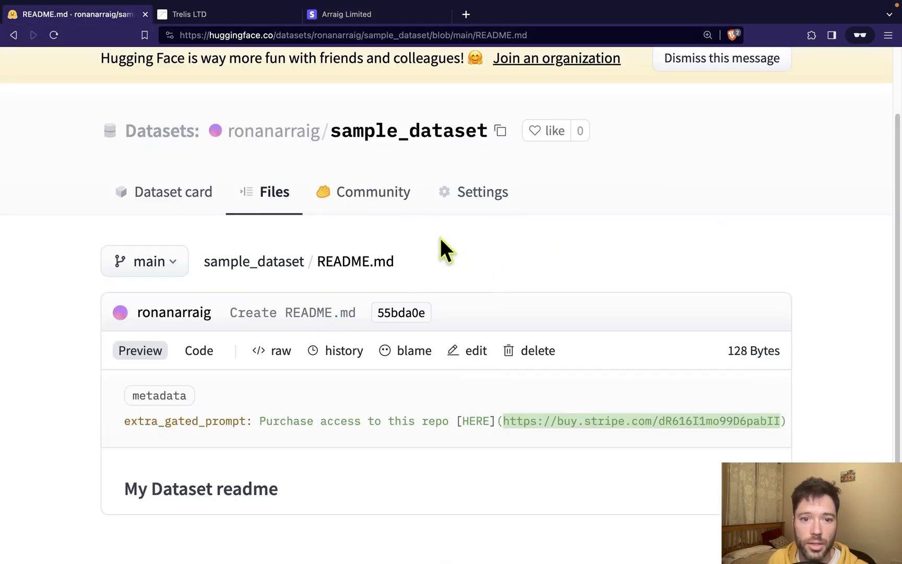
Load the sample_dataset page in a separate private window and follow its gated HERE purchase link.
click(318, 35)
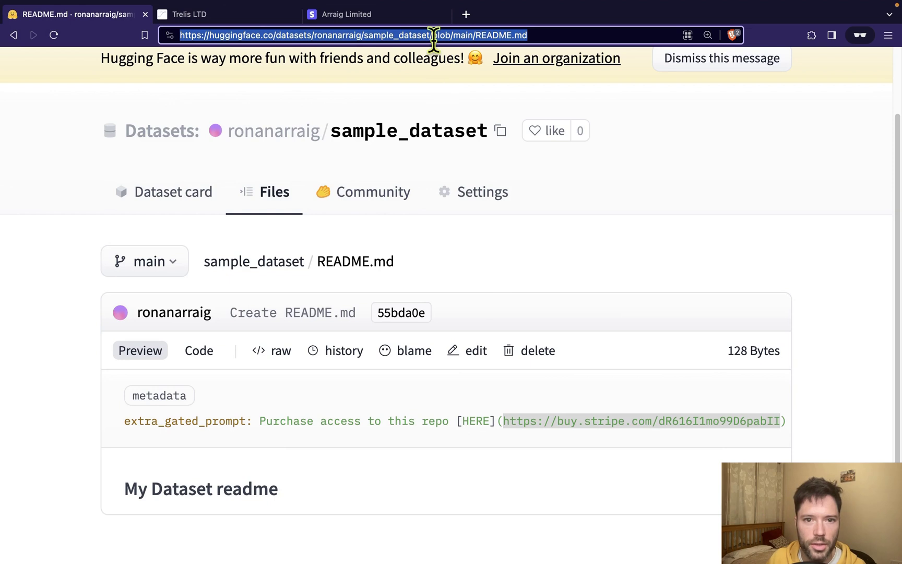
drag(431, 35, 174, 35)
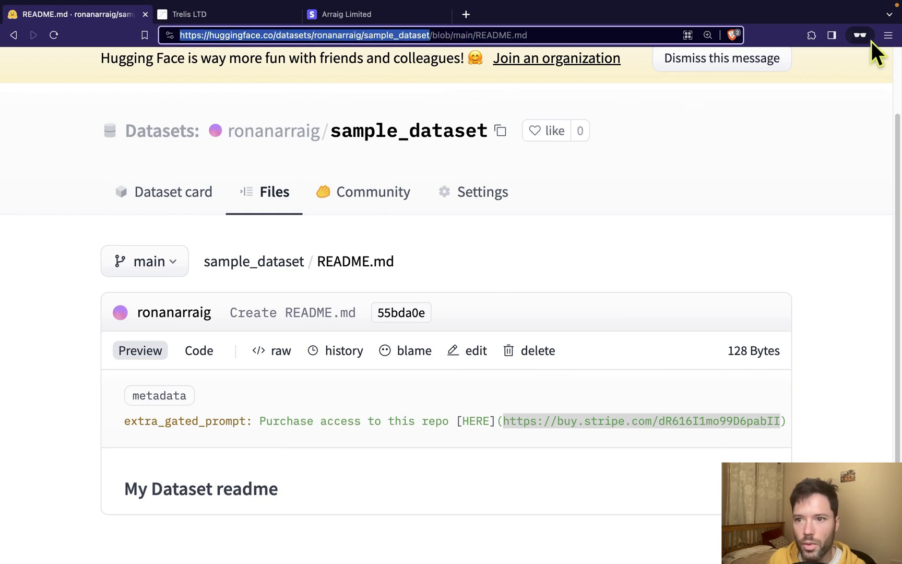
click(888, 34)
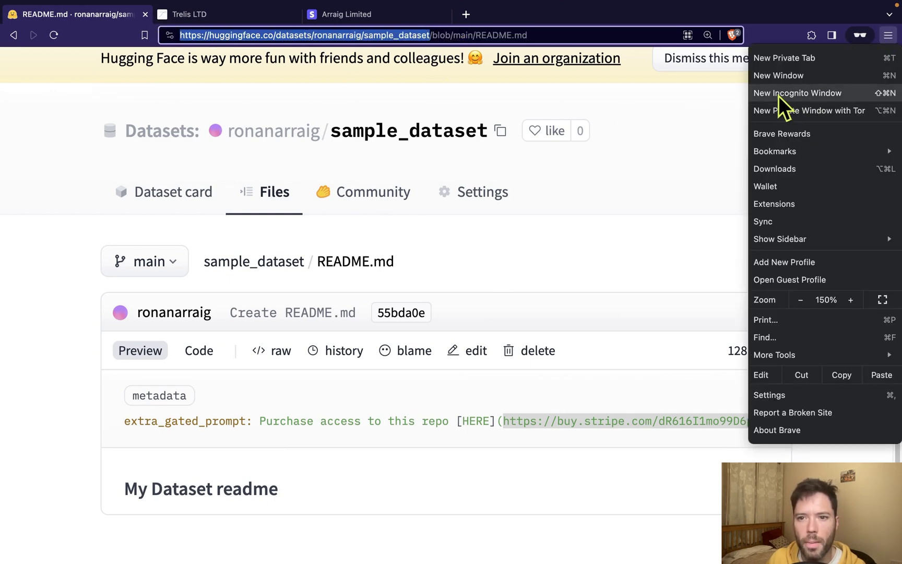
click(417, 101)
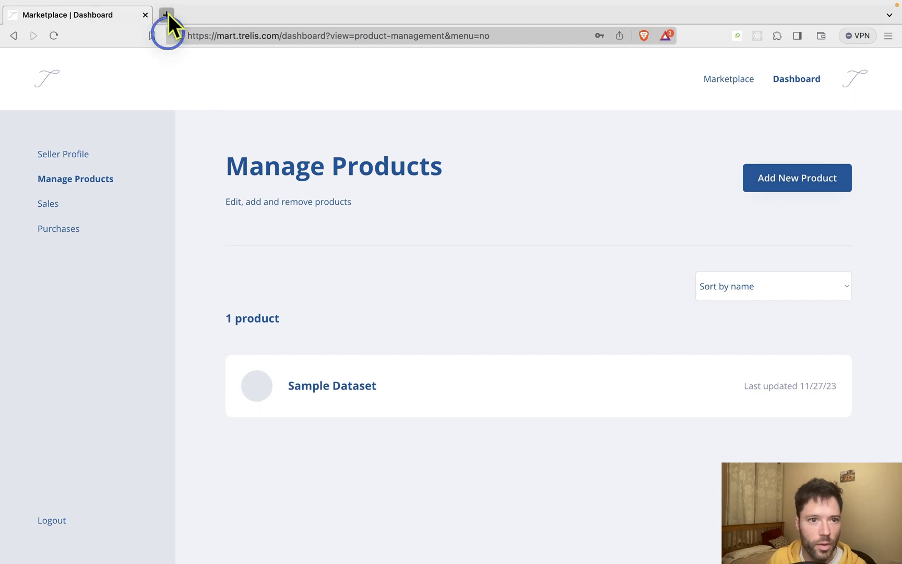
click(167, 14)
key(super+v)
key(Return)
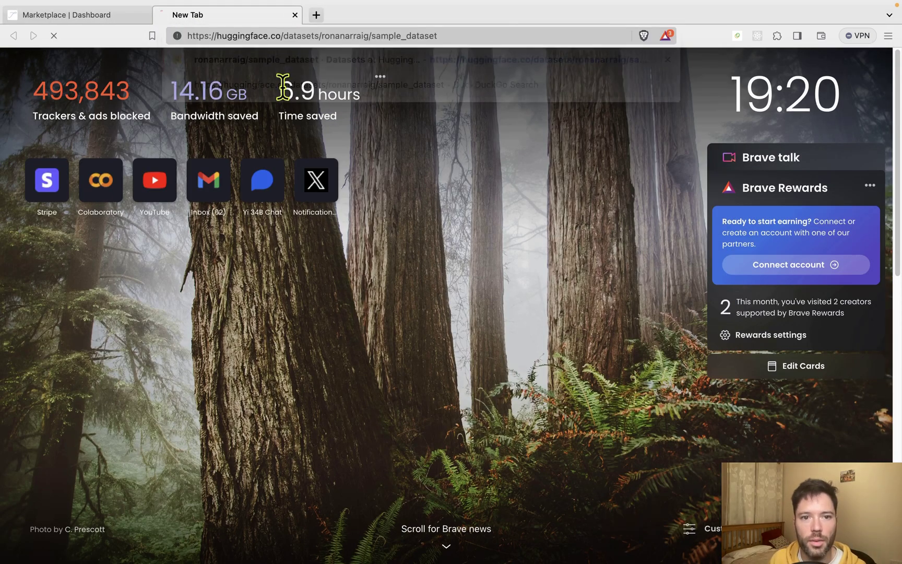
scroll(397, 180, down, 3)
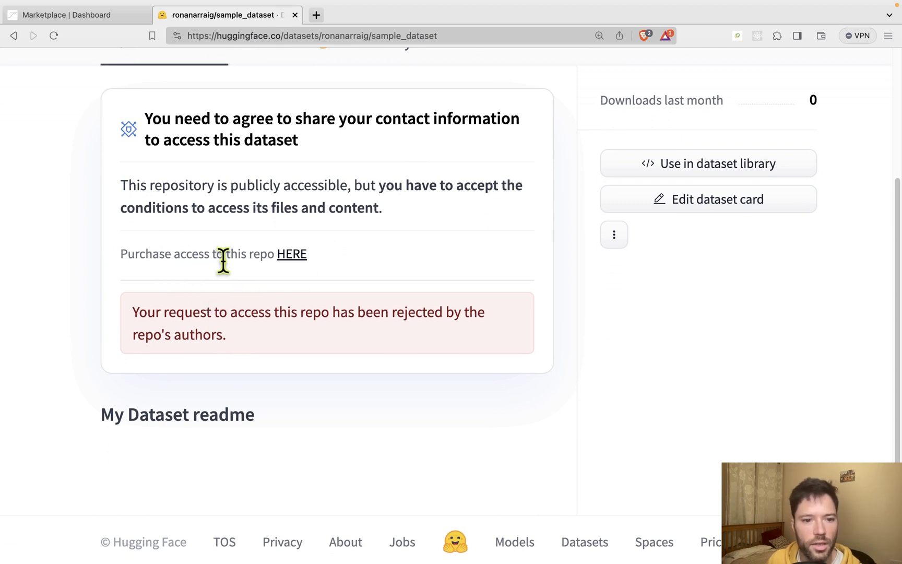
click(291, 255)
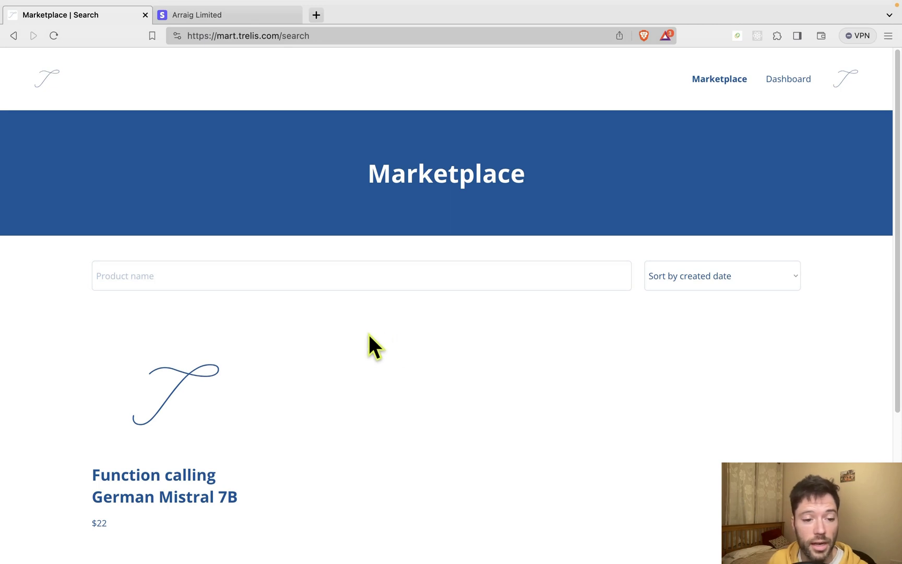
scroll(372, 336, down, 4)
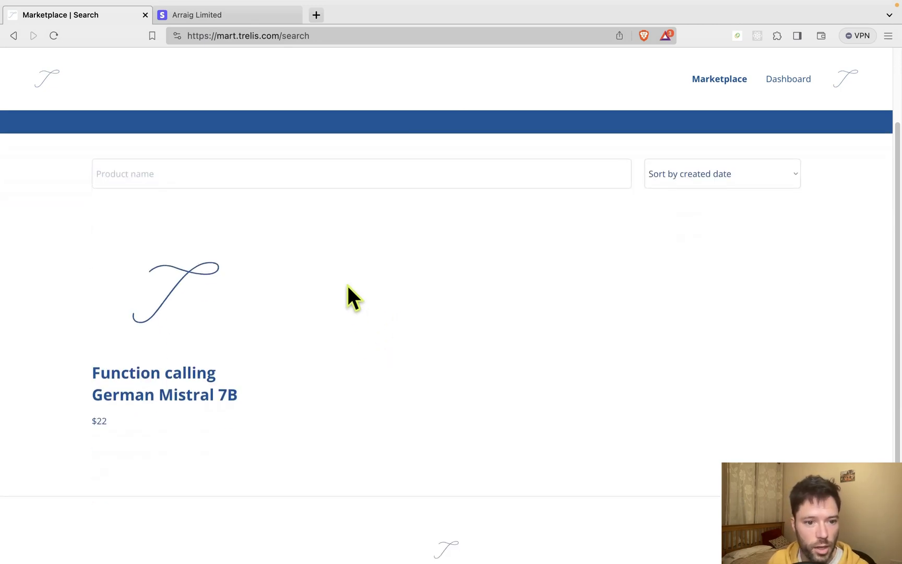
scroll(347, 287, up, 4)
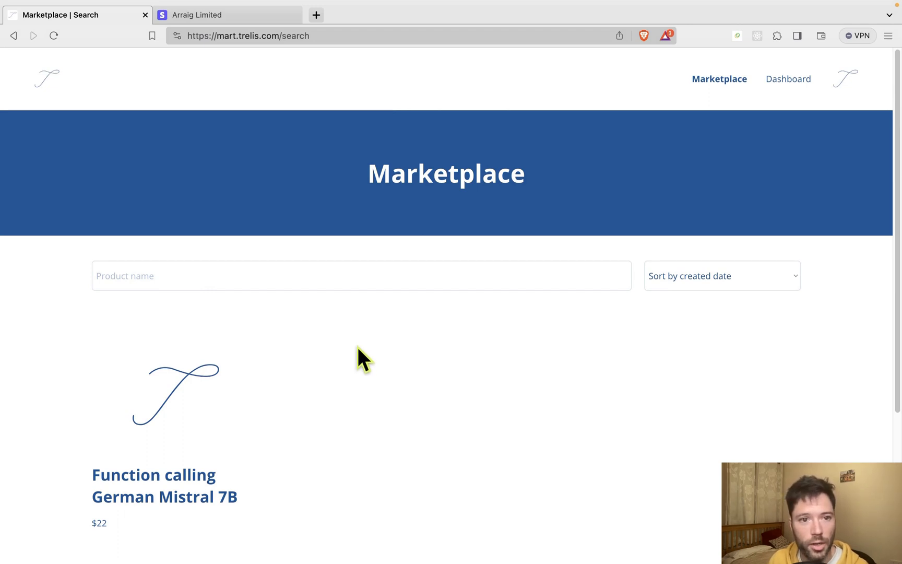
scroll(351, 345, down, 3)
scroll(355, 347, up, 3)
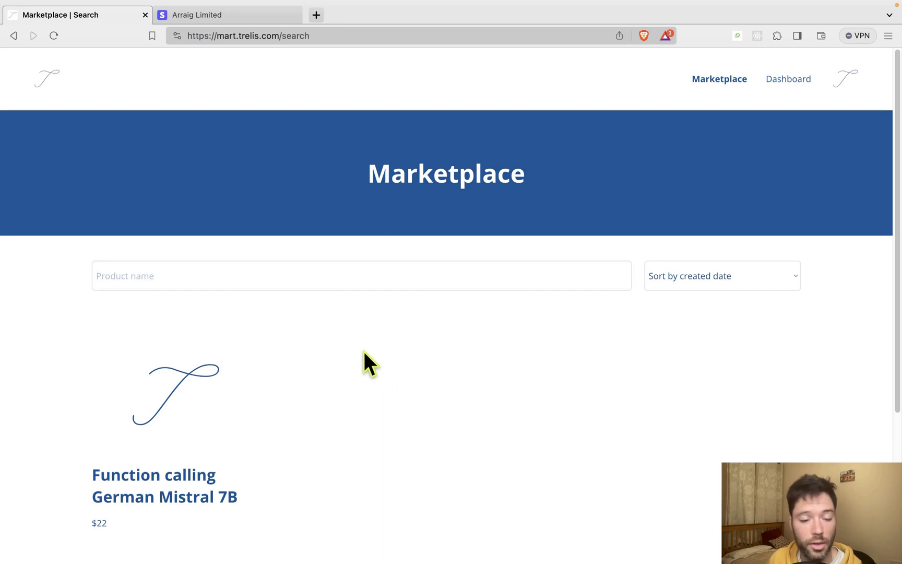
scroll(363, 360, down, 2)
click(367, 248)
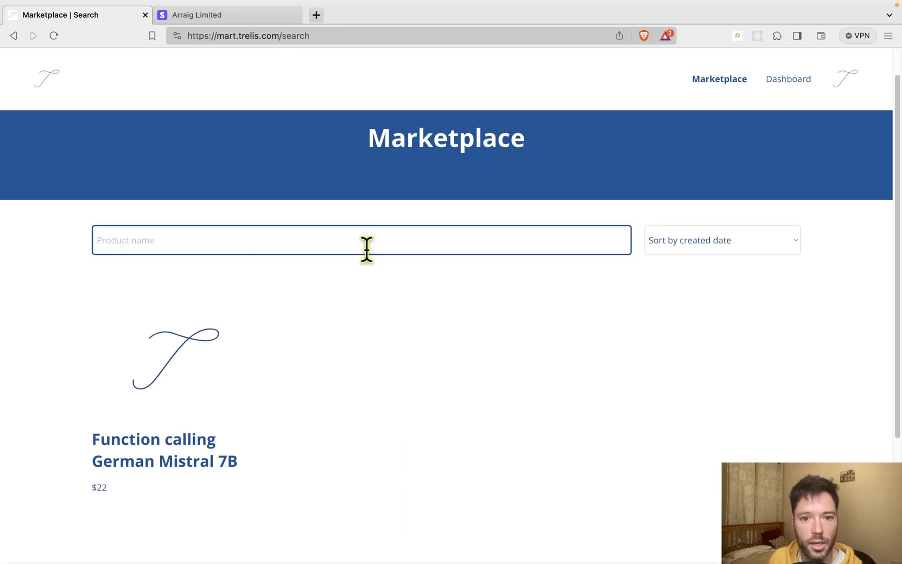
scroll(383, 339, down, 4)
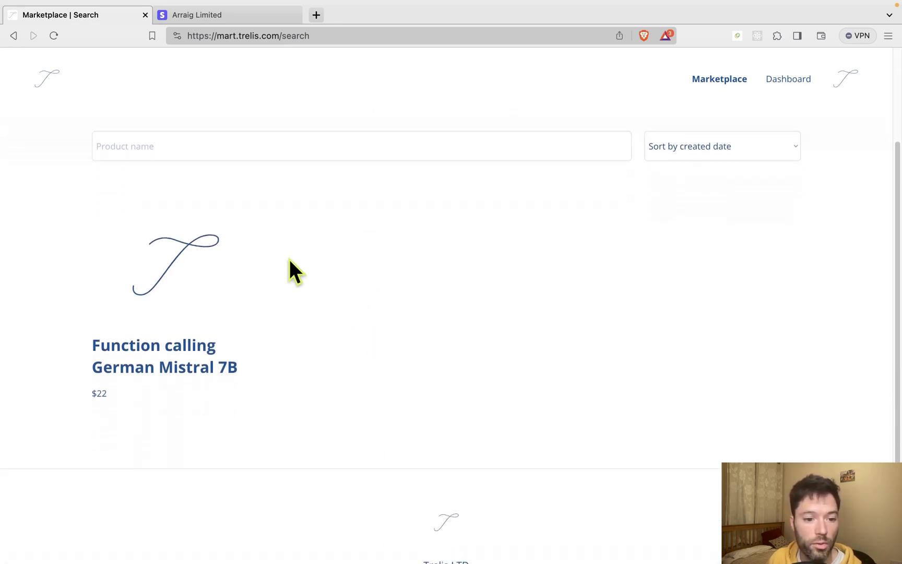
click(169, 313)
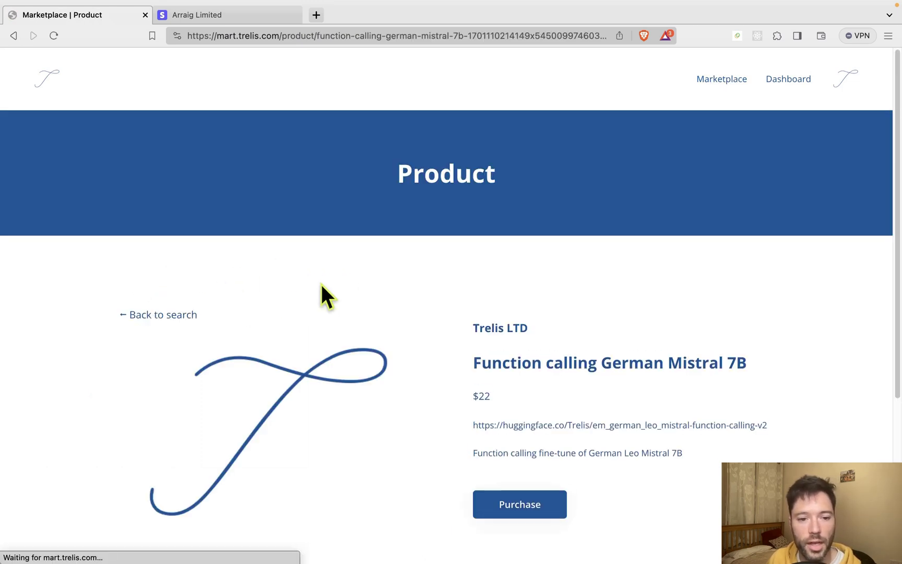
Select the huggingface.co model link on the Function calling German Mistral 7B product page.
scroll(401, 282, down, 3)
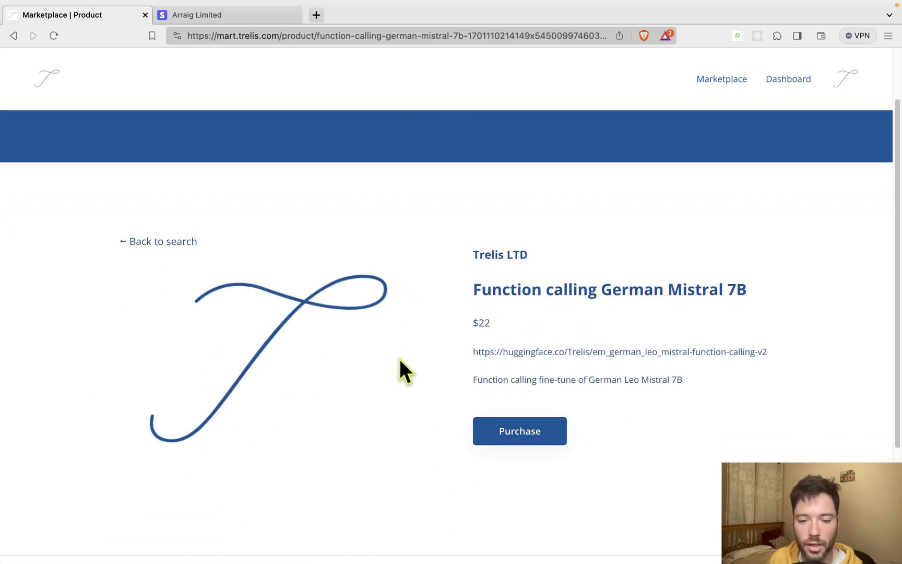
scroll(367, 359, down, 1)
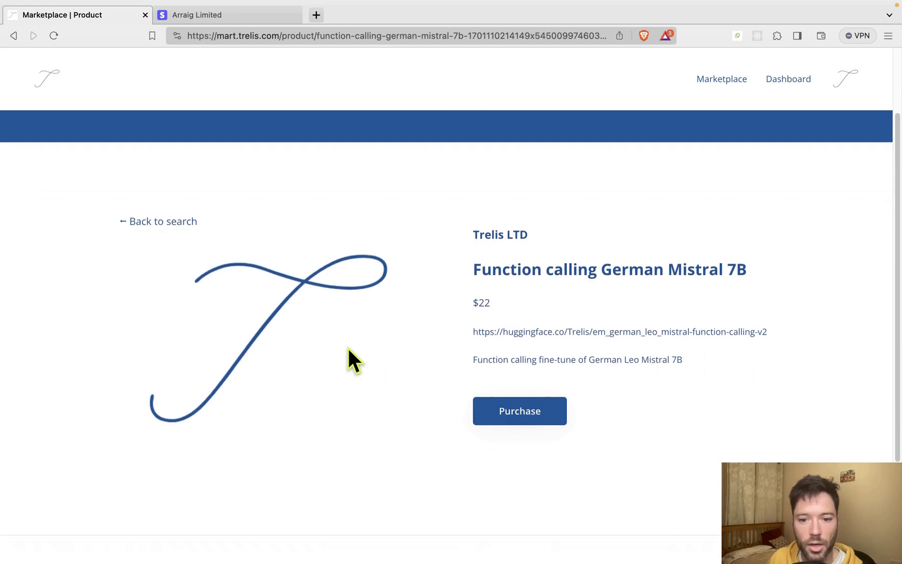
click(590, 331)
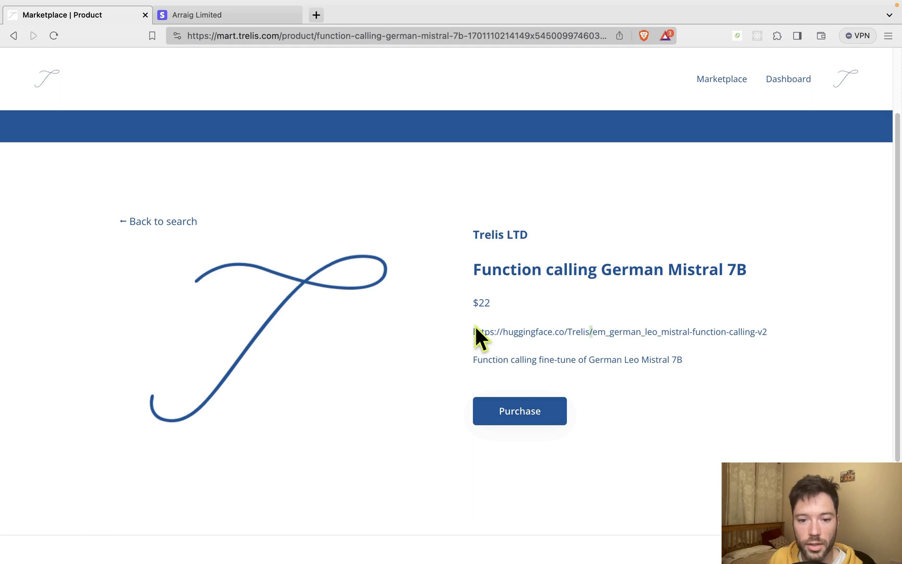
drag(470, 332, 778, 336)
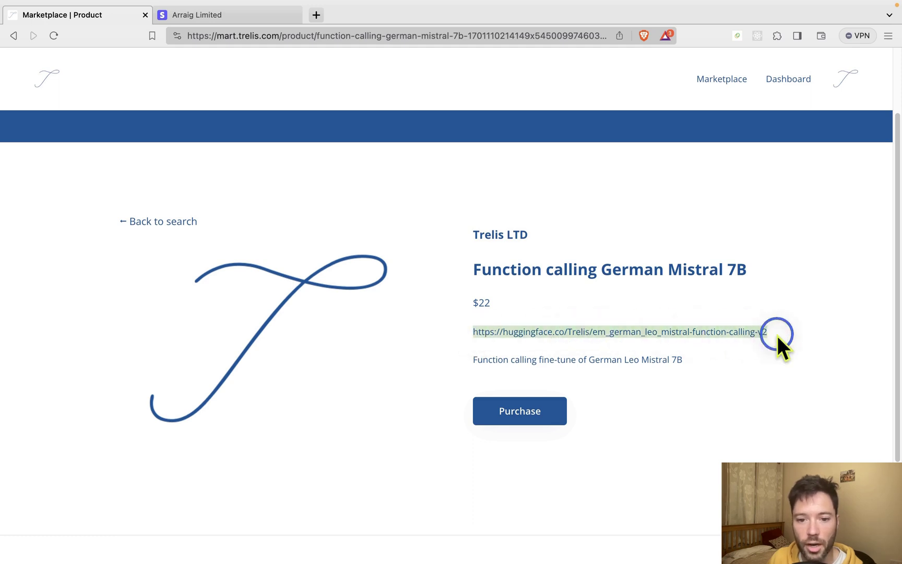
scroll(349, 337, down, 2)
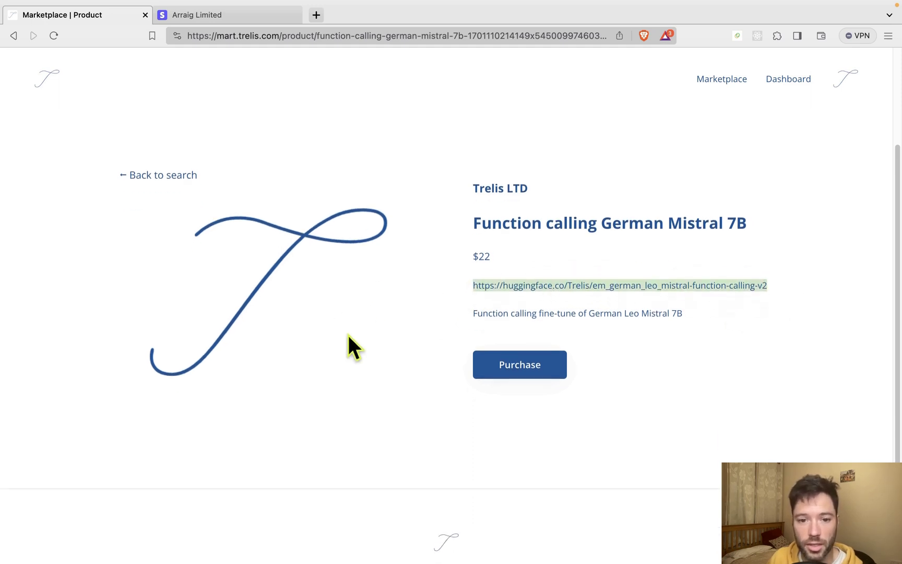